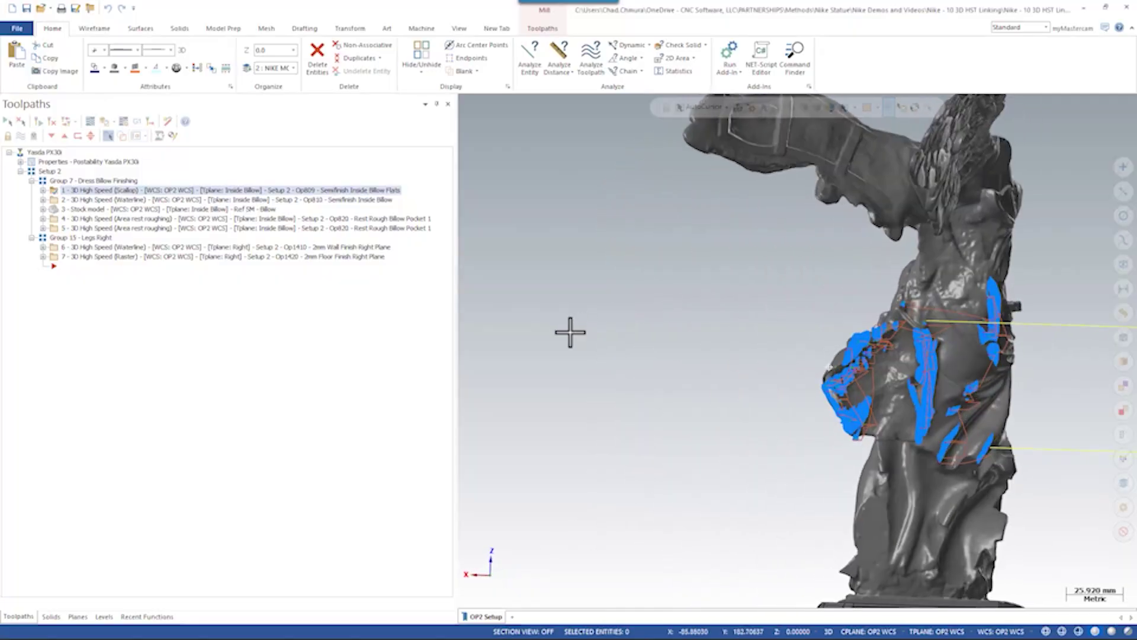
- Show the Semifinish Inside Billow toolpath and stock model, then zoom in on Rest Rough Billow Pocket 1
click(101, 201)
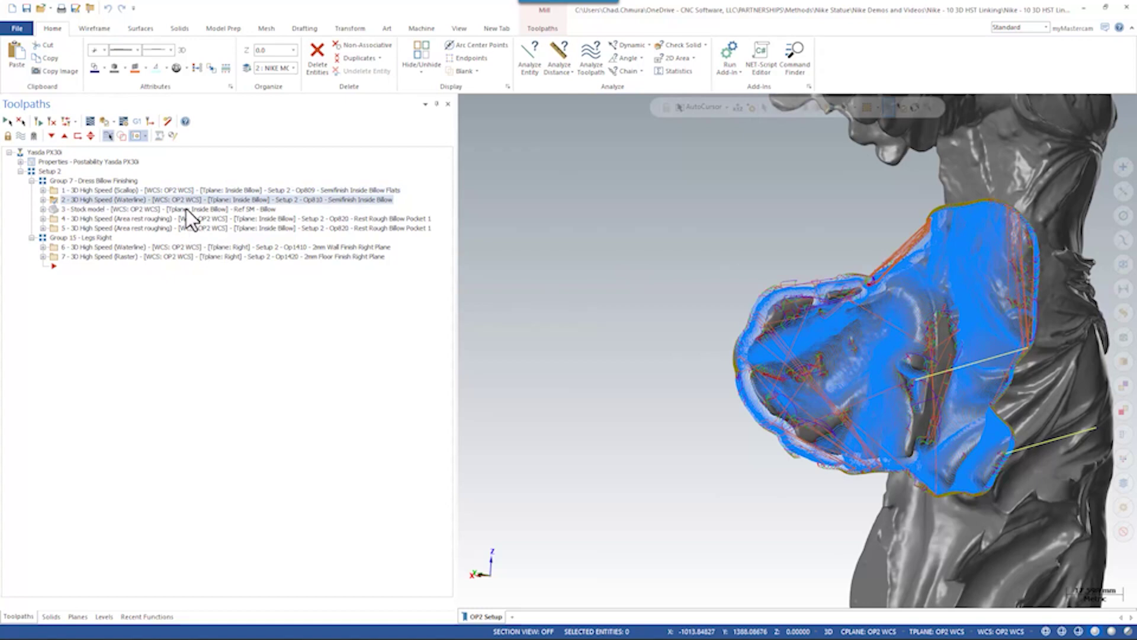
click(186, 209)
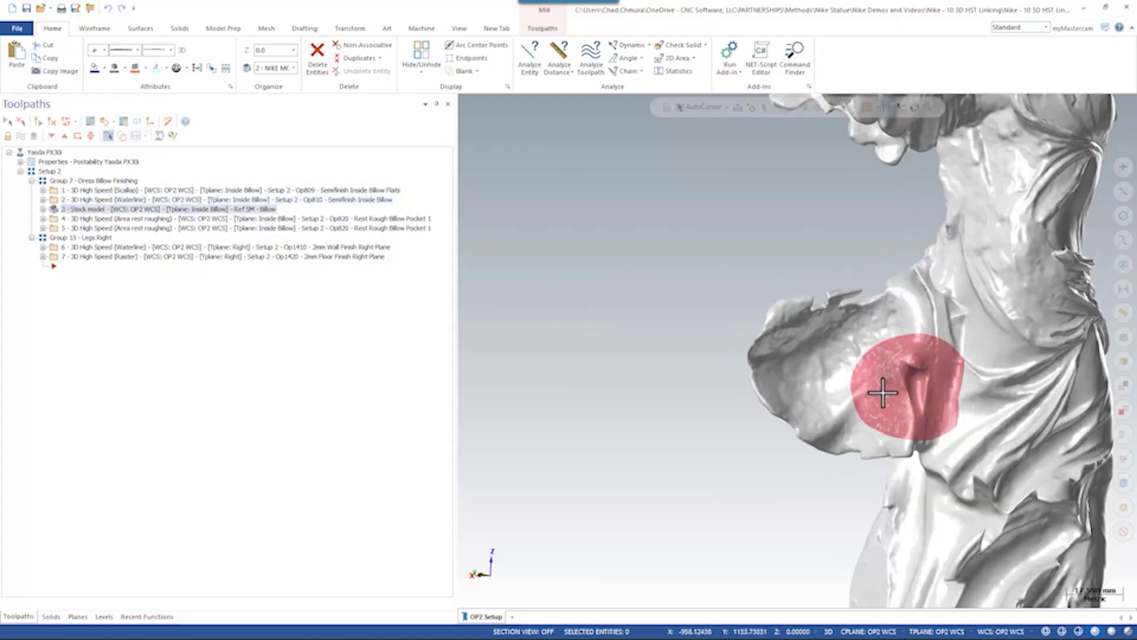
scroll(882, 392, up, 5)
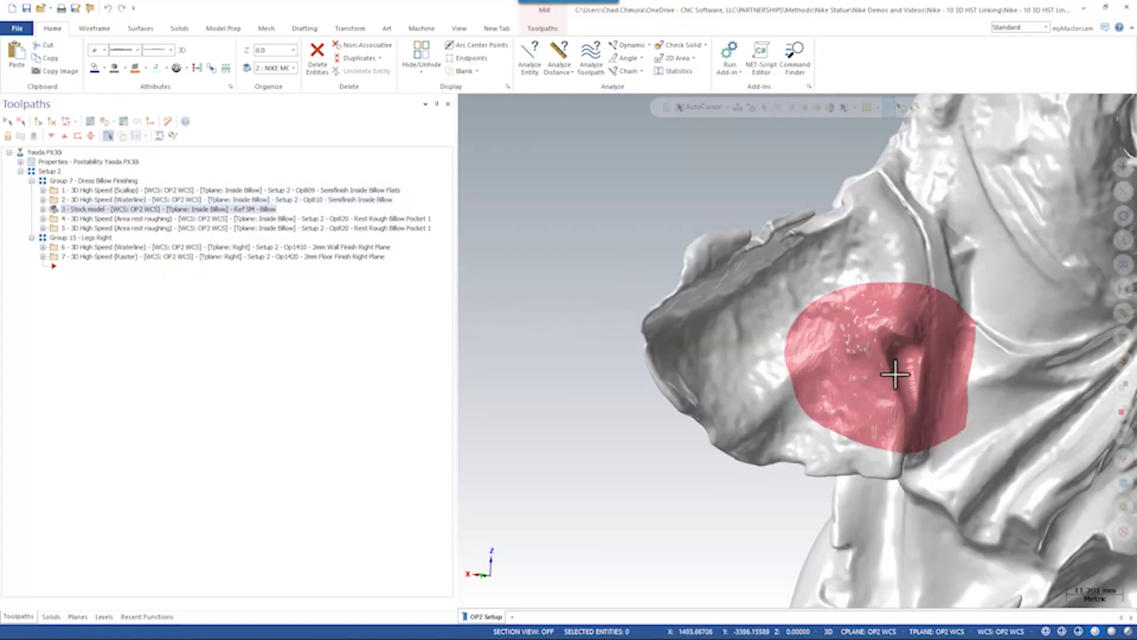
scroll(912, 355, up, 3)
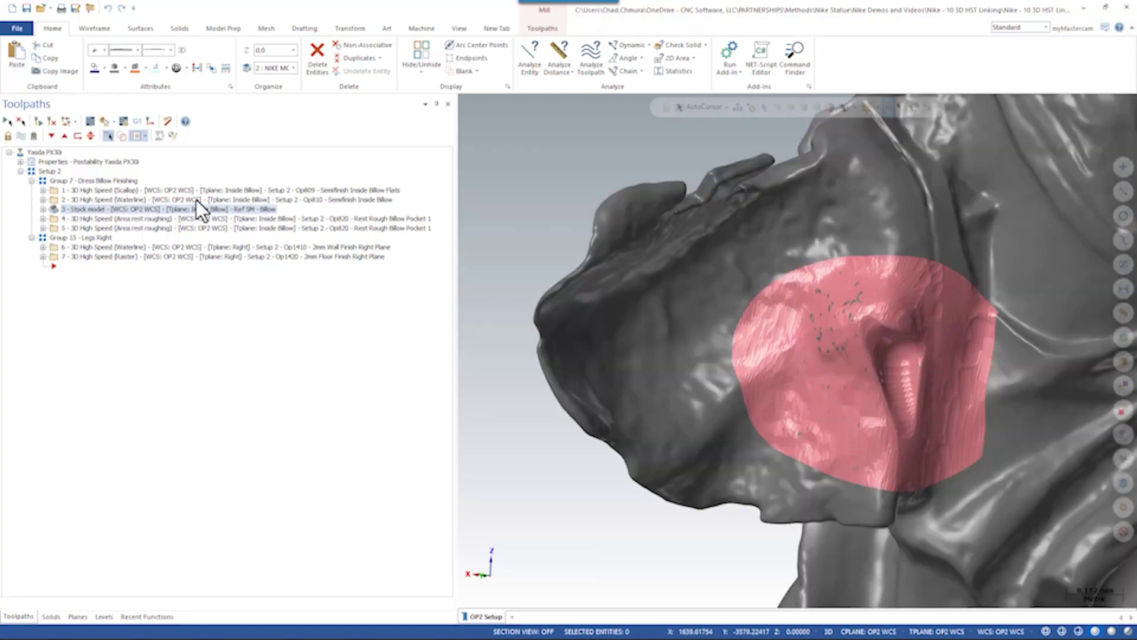
scroll(861, 338, up, 4)
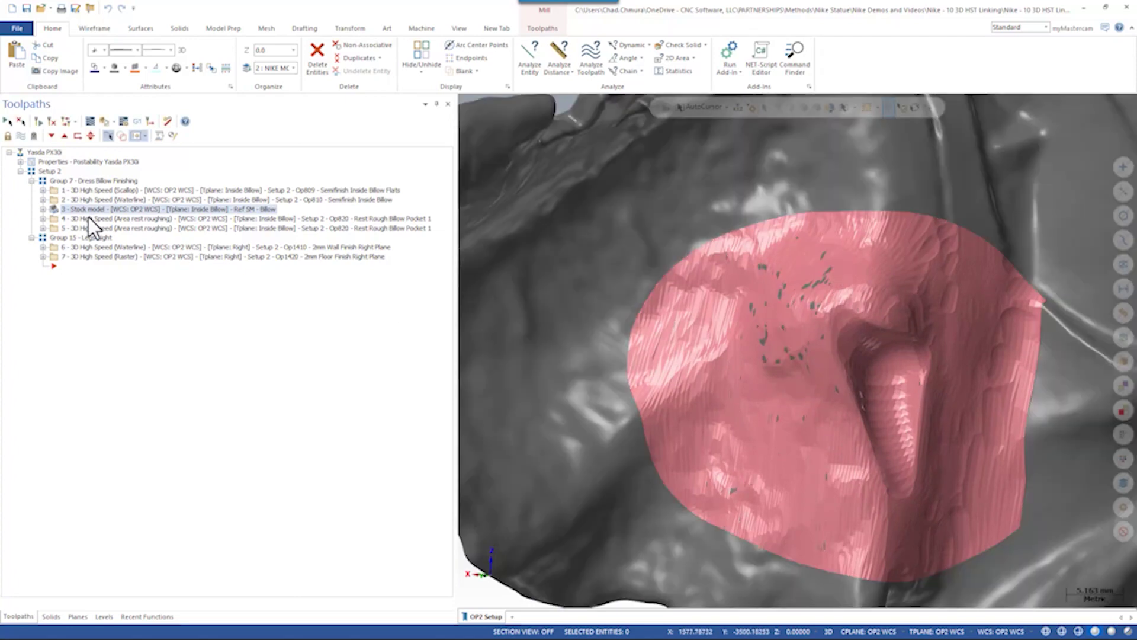
click(98, 217)
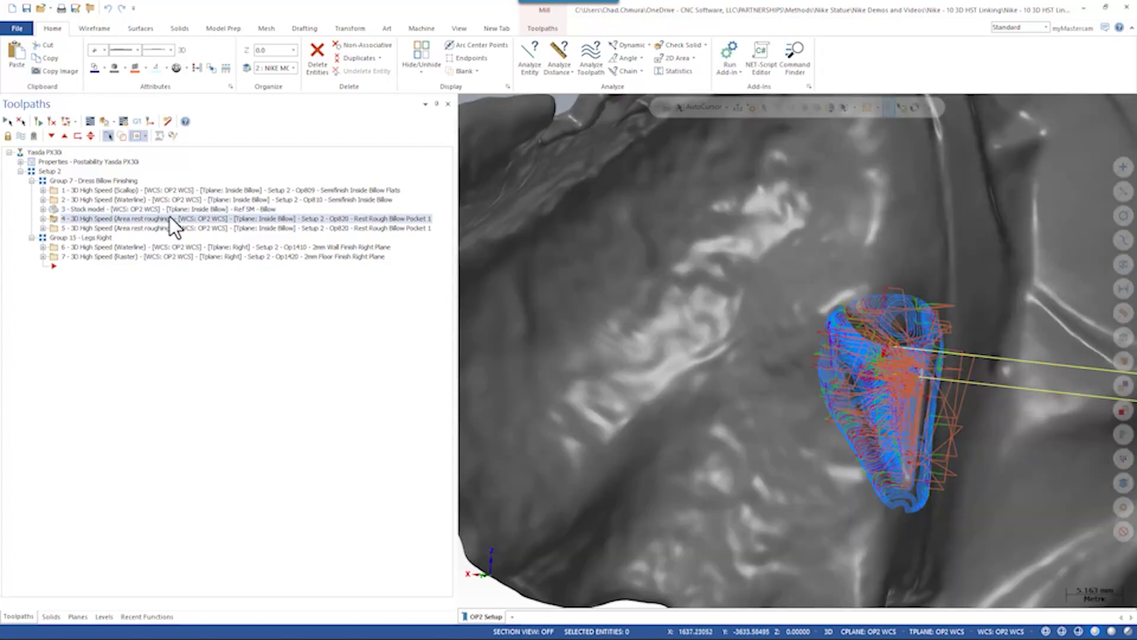
- Compare the two rest-roughing toolpaths, then orbit around Rest Rough Billow Pocket 1
click(388, 227)
click(386, 218)
click(387, 226)
click(101, 218)
scroll(837, 355, up, 4)
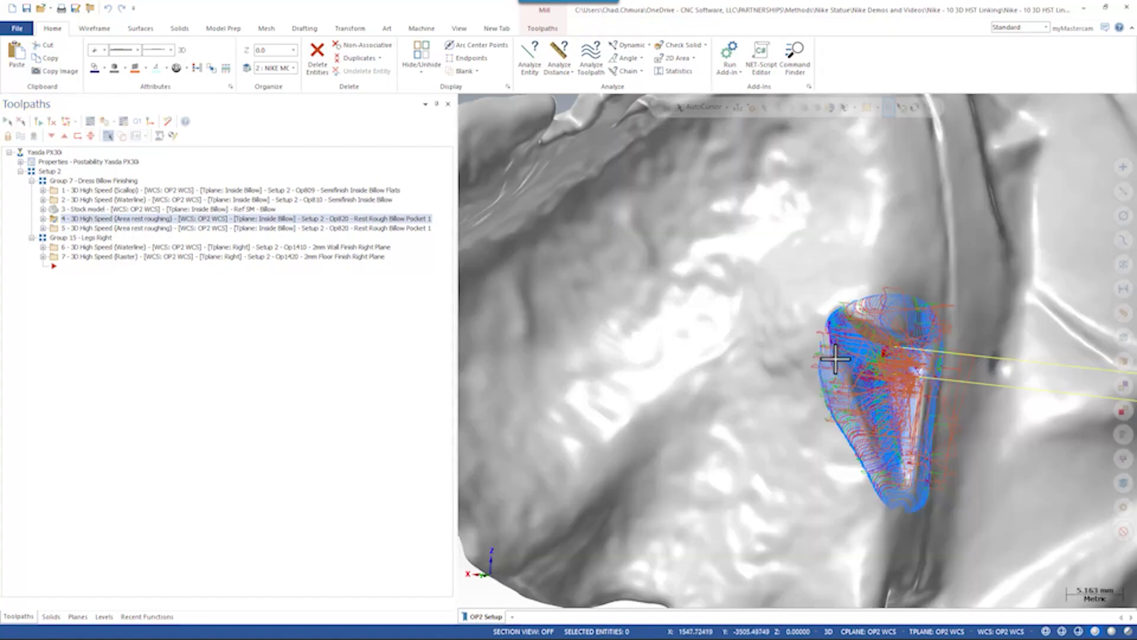
middle_drag(894, 379, 815, 411)
scroll(889, 413, down, 2)
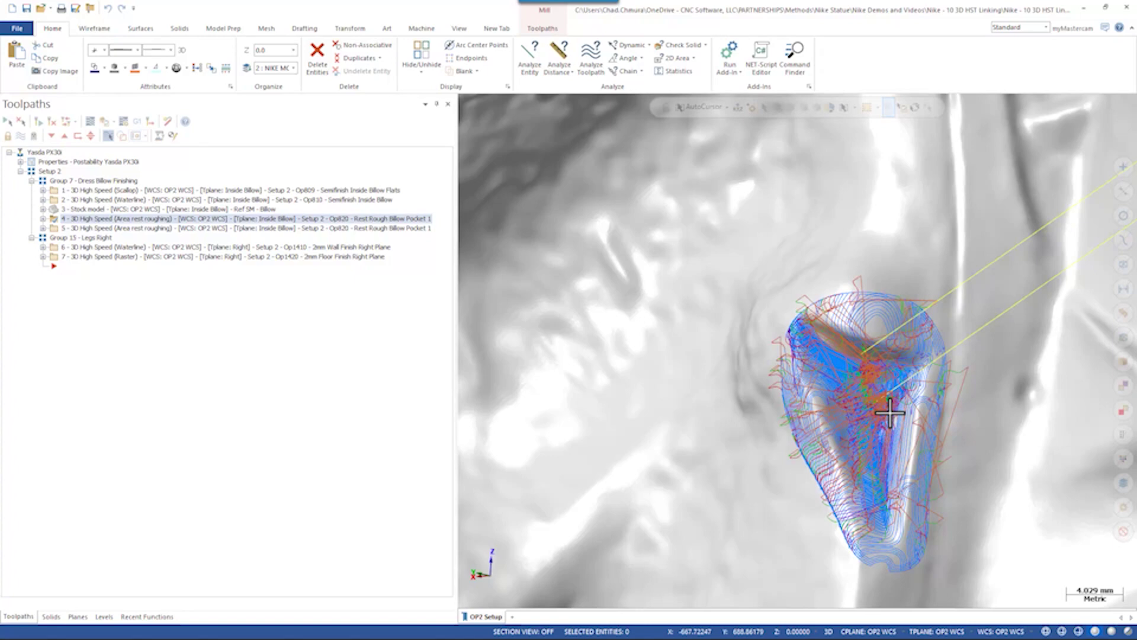
- Toggle the toolpath display, inspect operation 4's details, and start its backplot
key(alt+t)
click(42, 219)
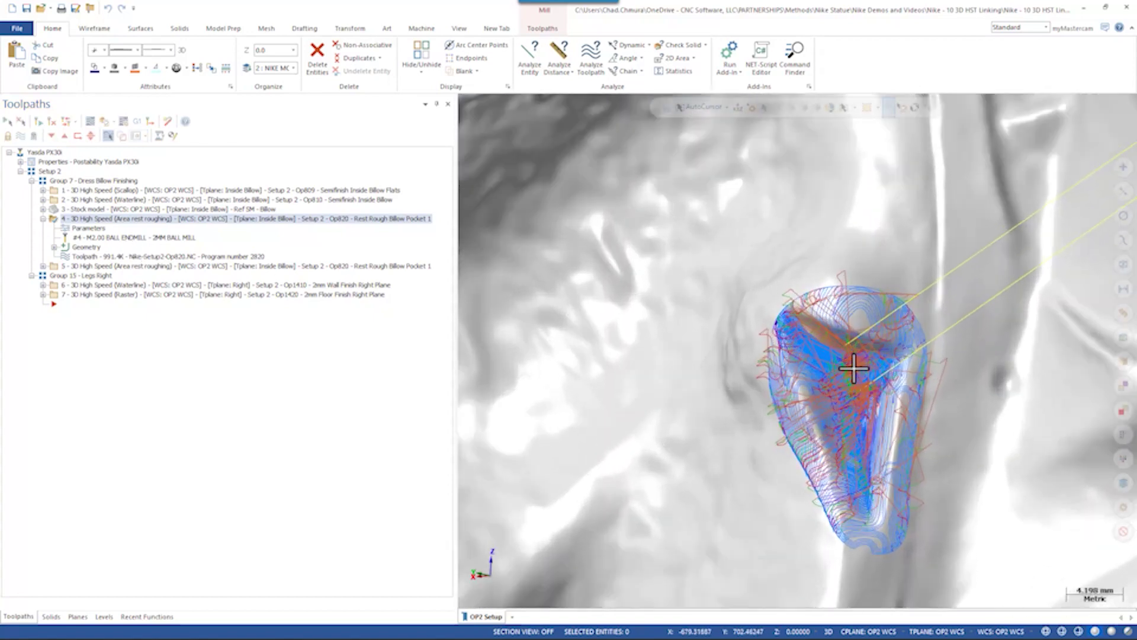
middle_drag(853, 368, 859, 368)
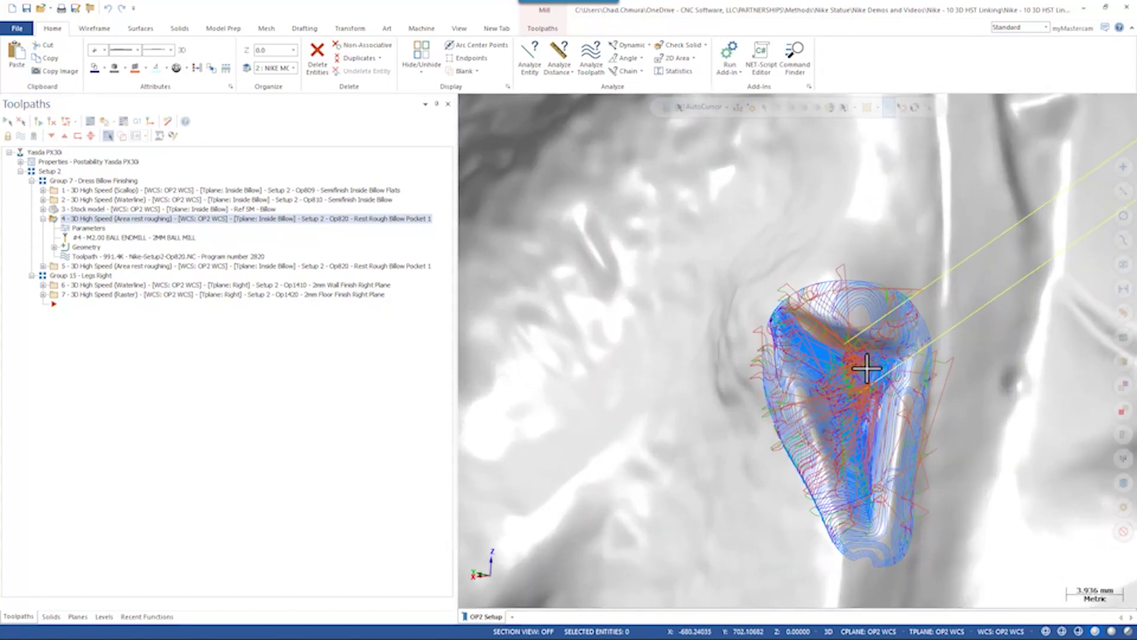
key(alt+t)
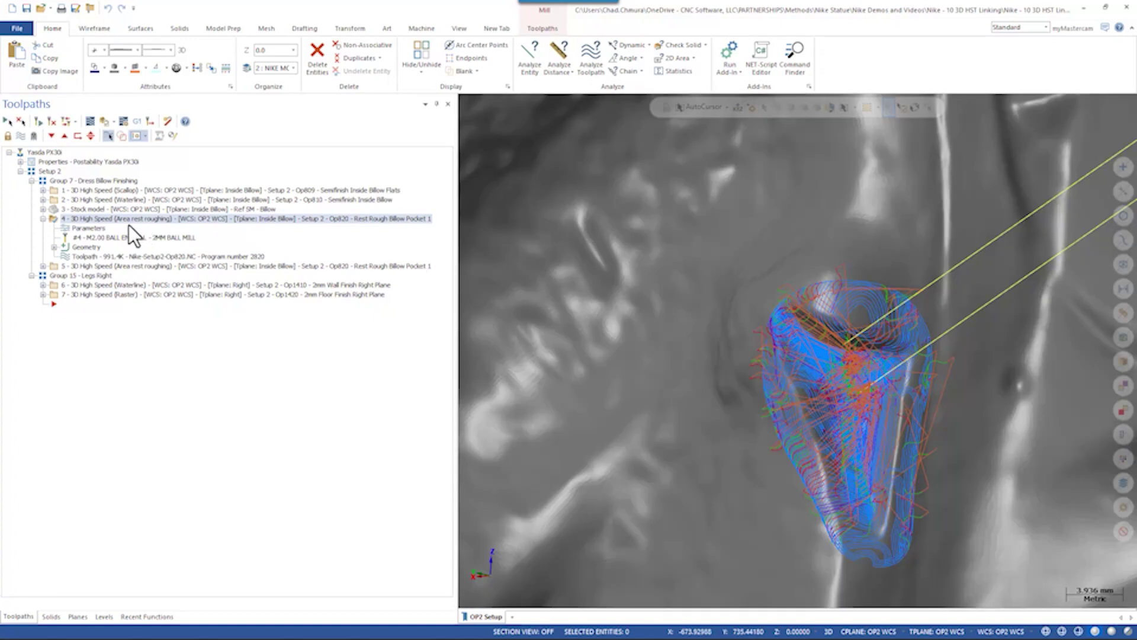
click(42, 218)
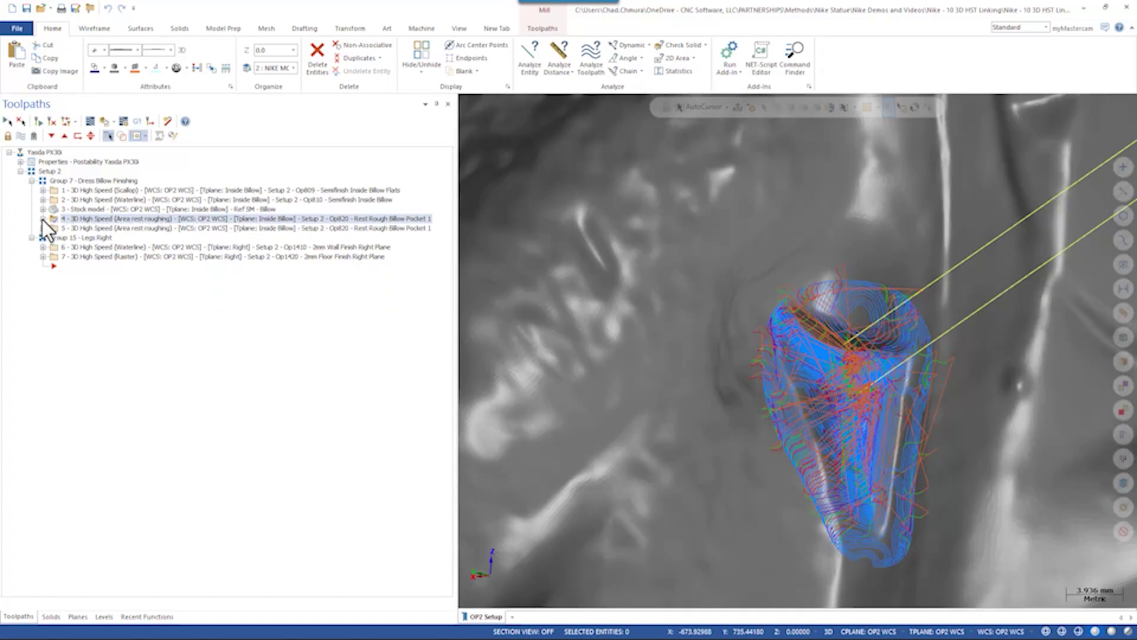
click(132, 227)
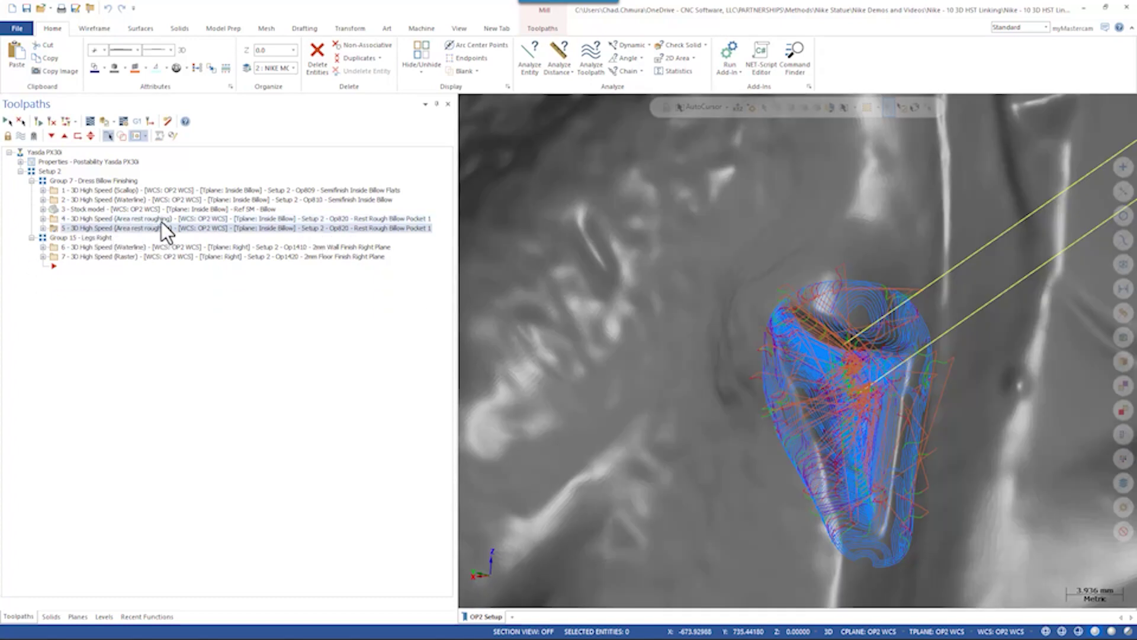
click(161, 221)
click(90, 121)
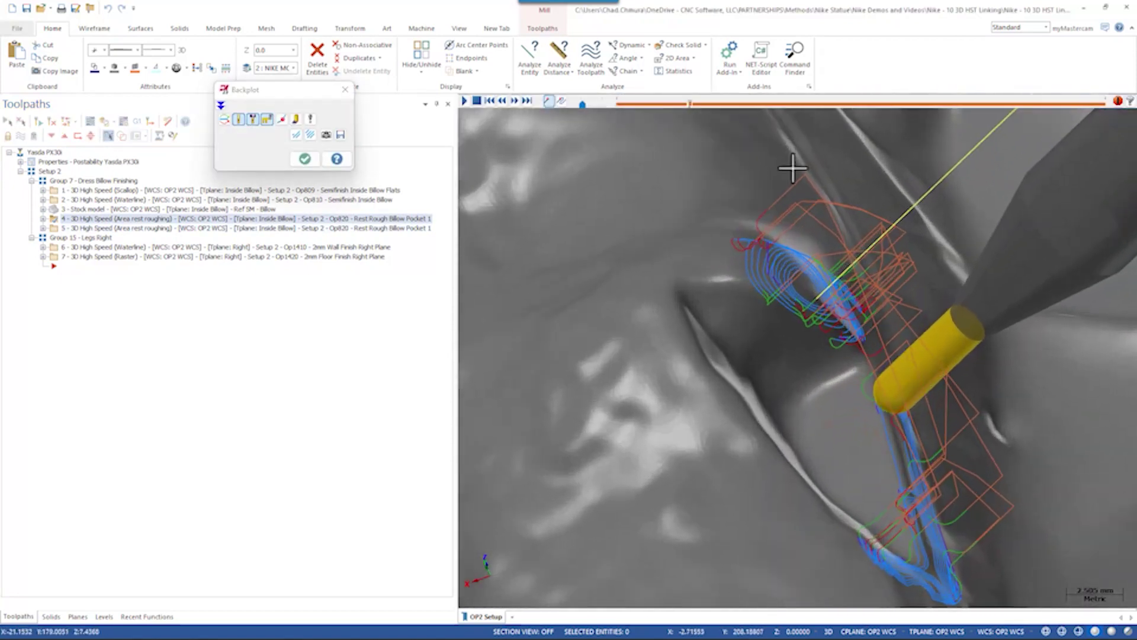
- Advance the simulated 2mm ball endmill along operation 4's pocket passes, then close Backplot
drag(690, 101, 713, 101)
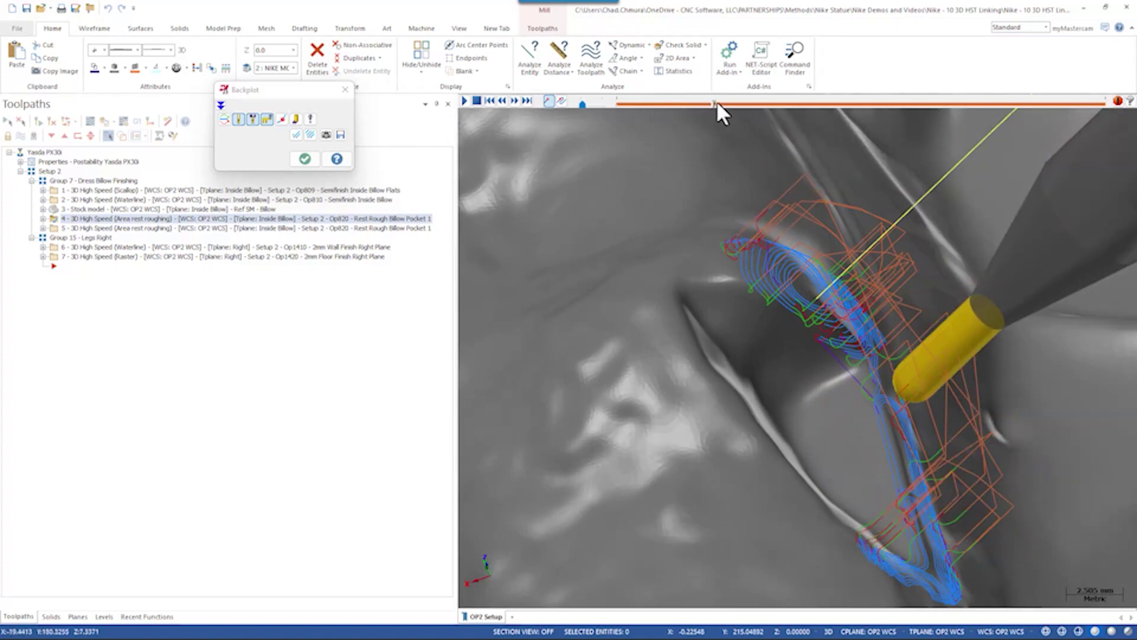
drag(717, 102, 862, 102)
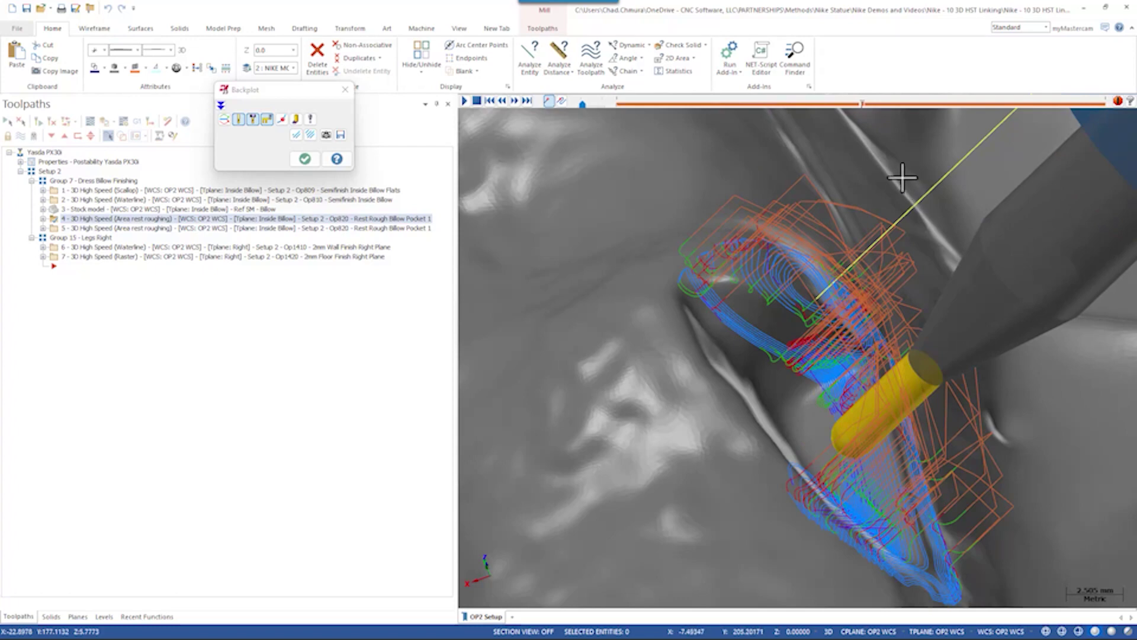
click(304, 159)
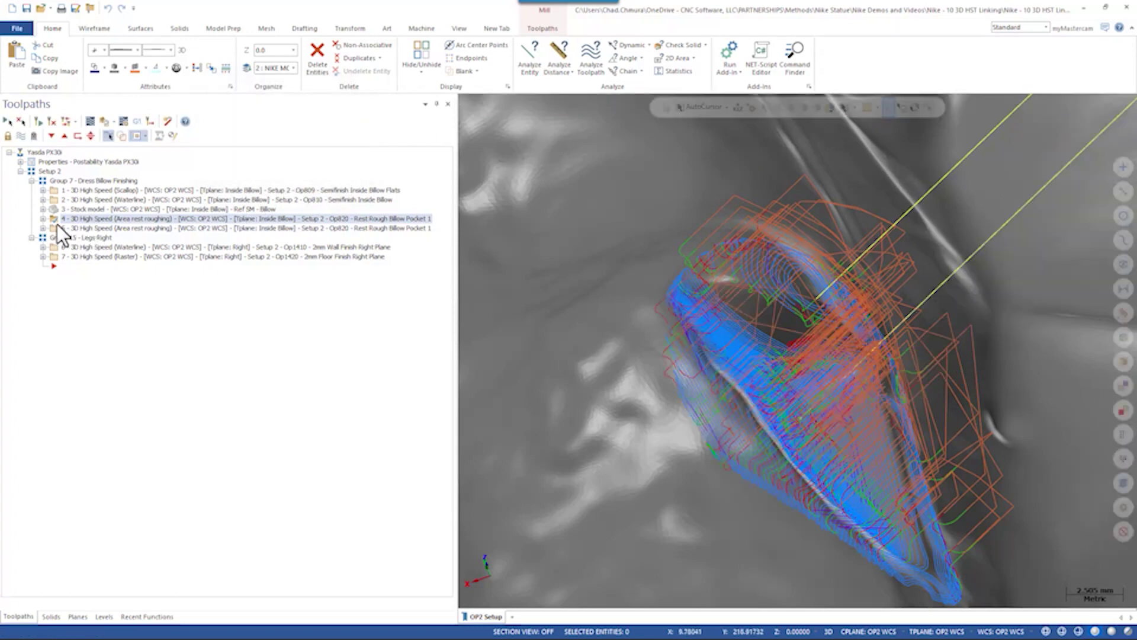
- Review operation 4's Linking Parameters and cancel without changes
click(43, 218)
click(86, 227)
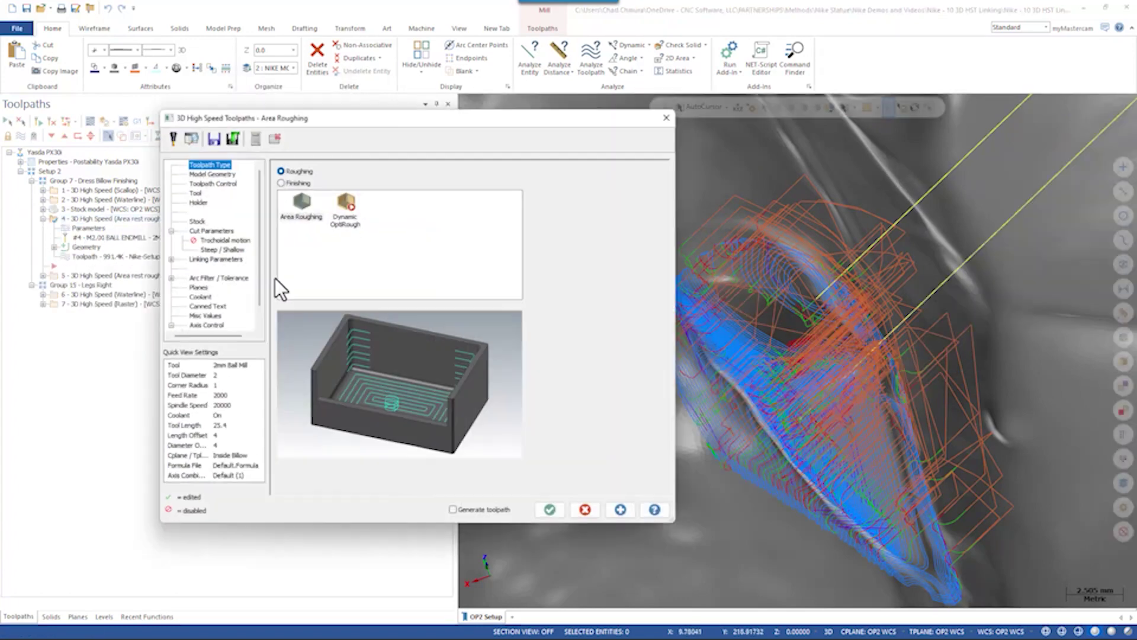
click(226, 261)
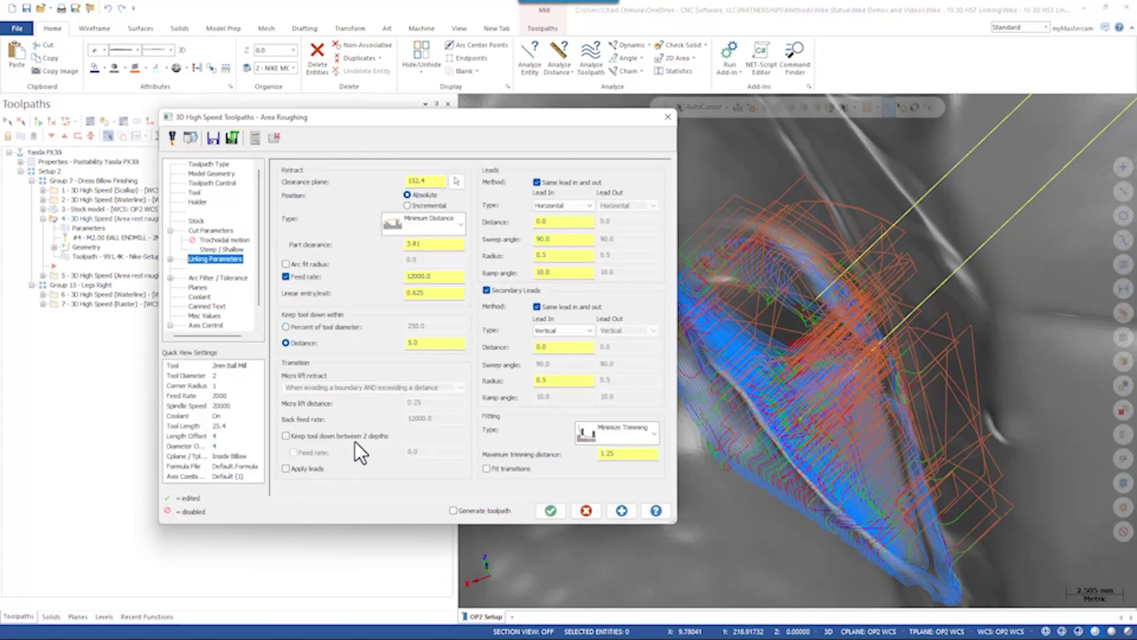
click(584, 511)
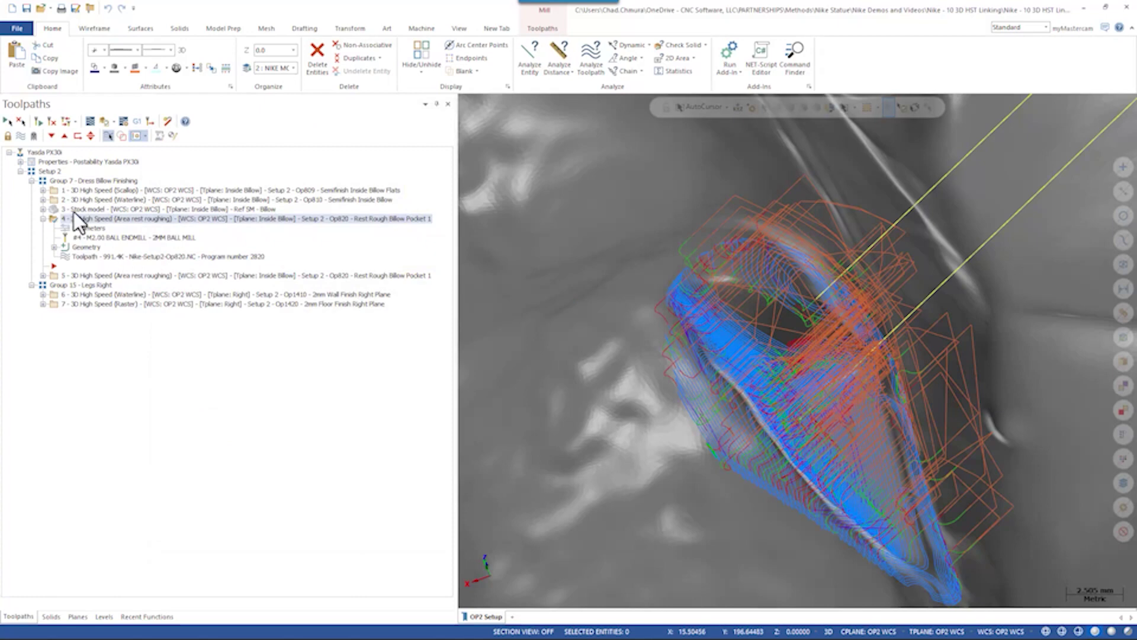
- Read backplot cycle times: operation 4 at 1m:58.35s, operation 5 at 1m:53.02s
click(90, 121)
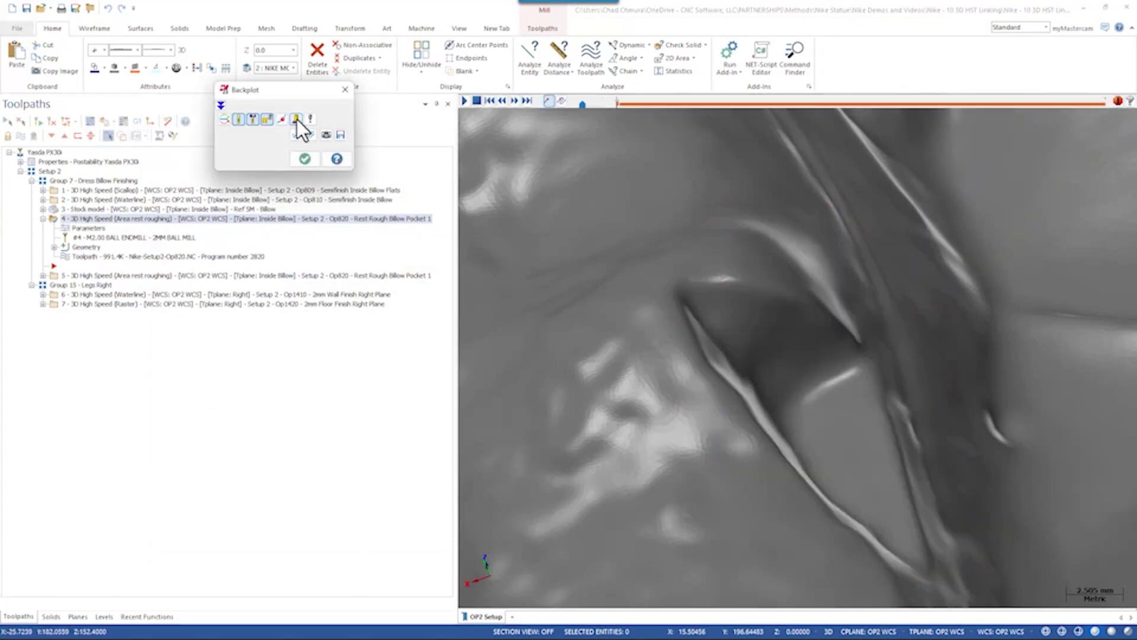
click(220, 105)
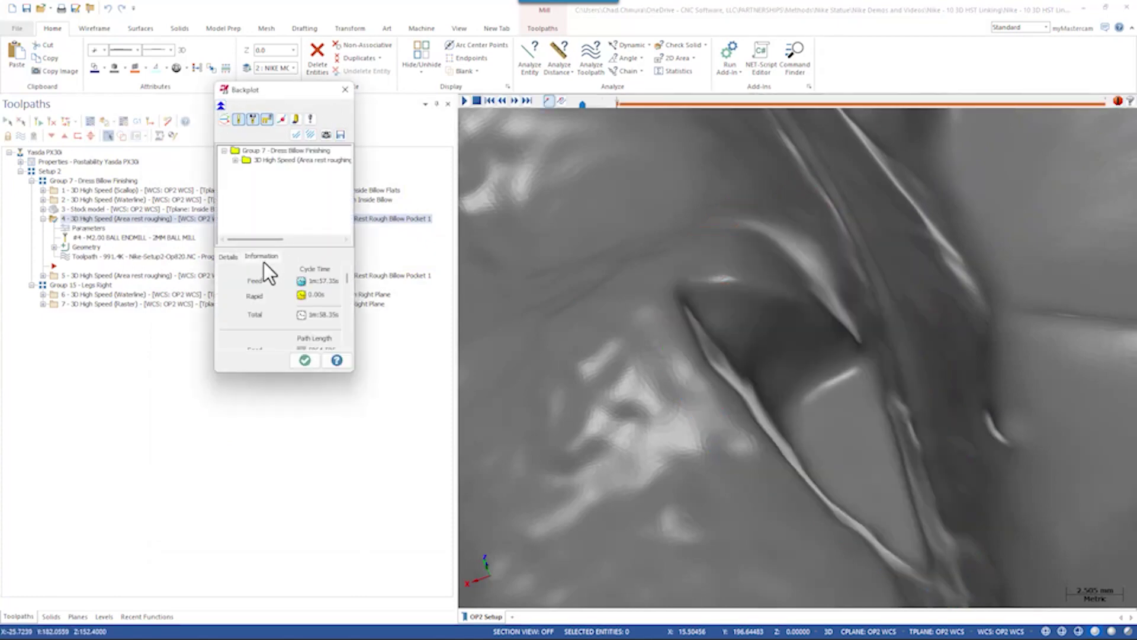
drag(352, 370, 406, 446)
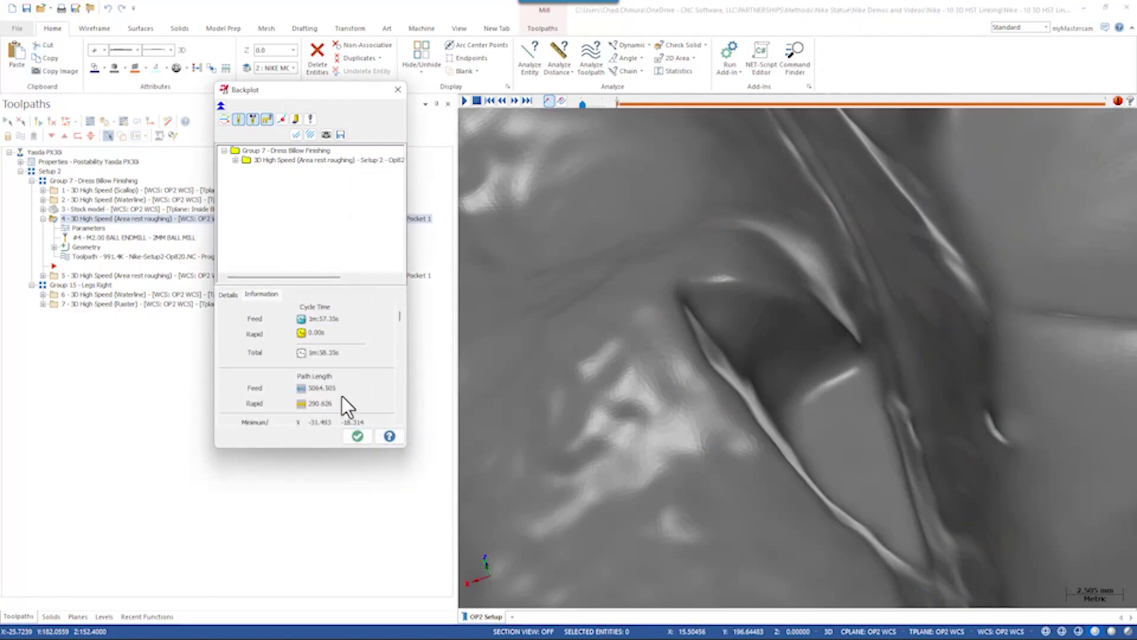
click(355, 437)
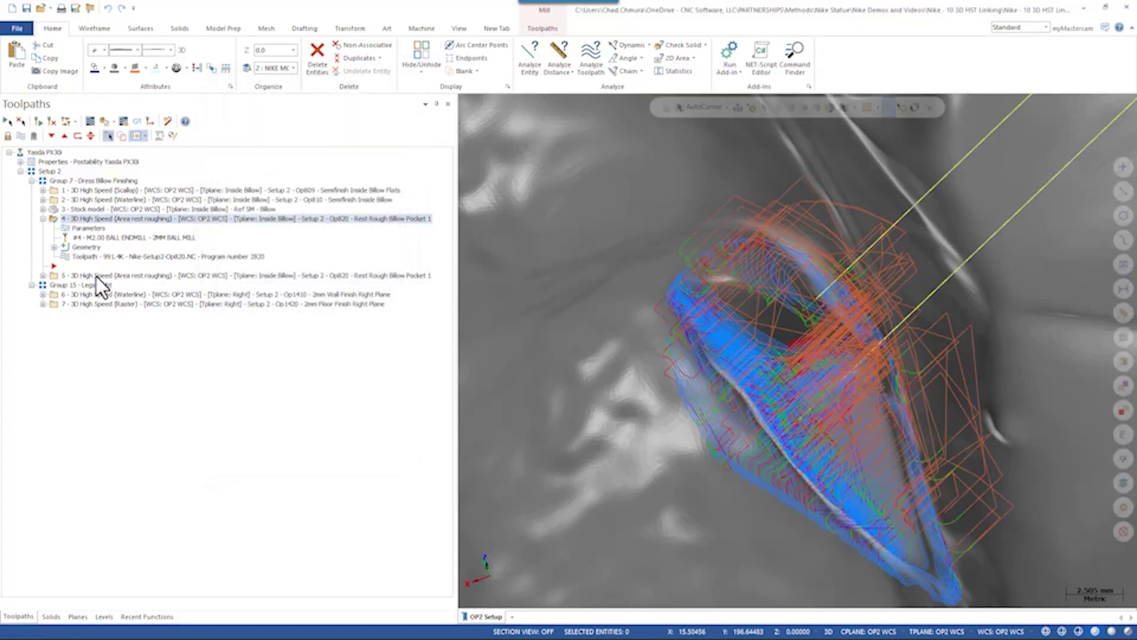
click(96, 276)
click(90, 121)
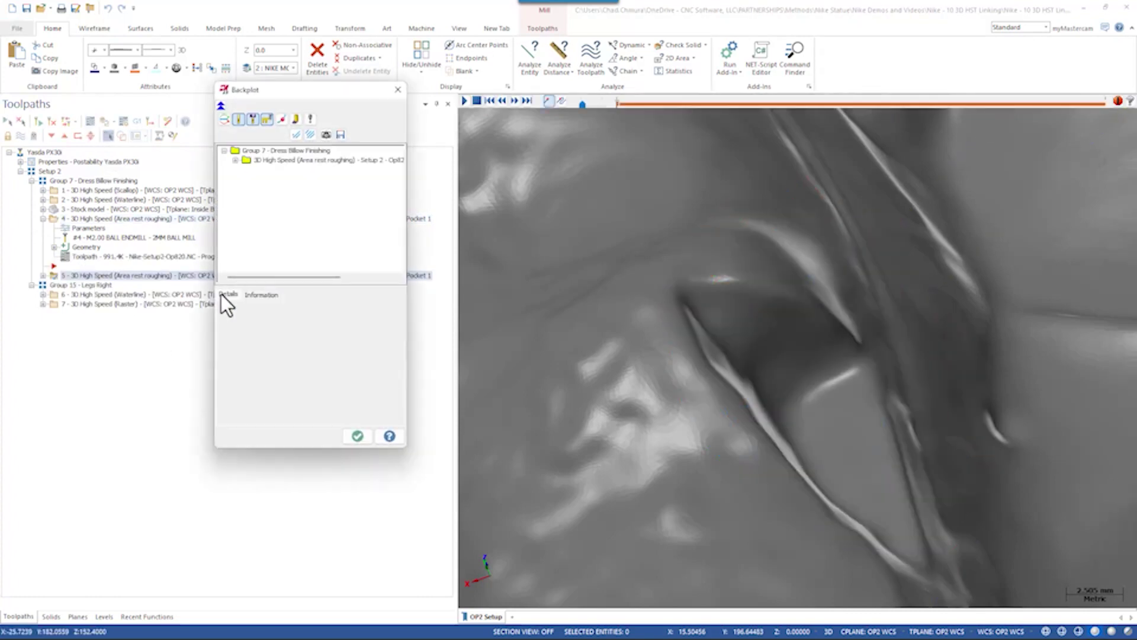
click(259, 295)
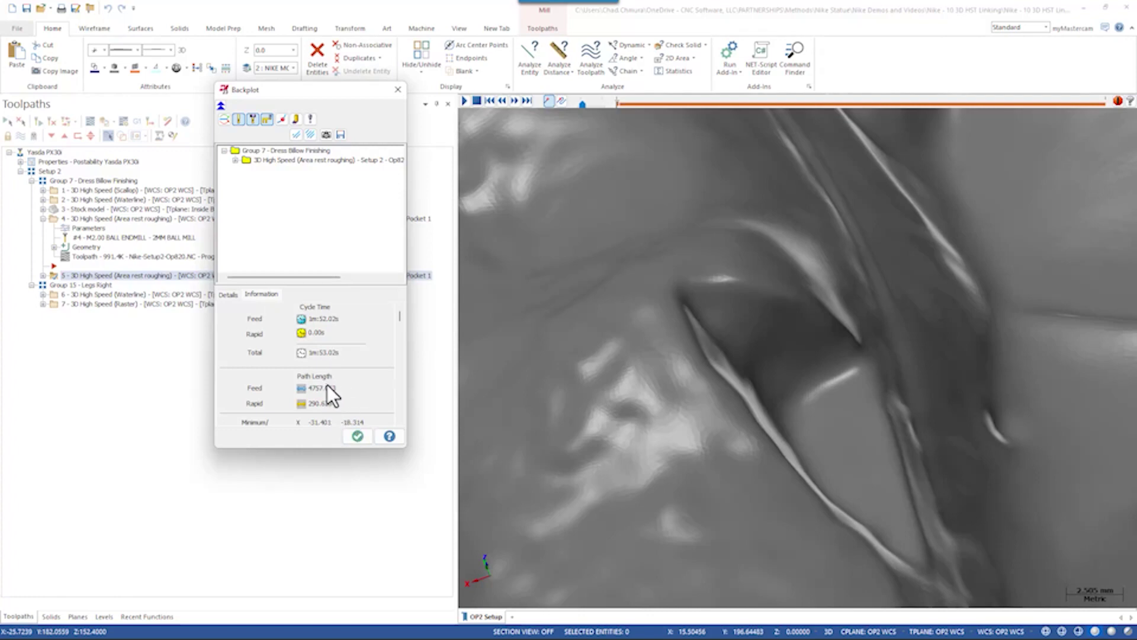
- Close the Backplot and zoom out from the billow
click(357, 435)
scroll(875, 271, down, 3)
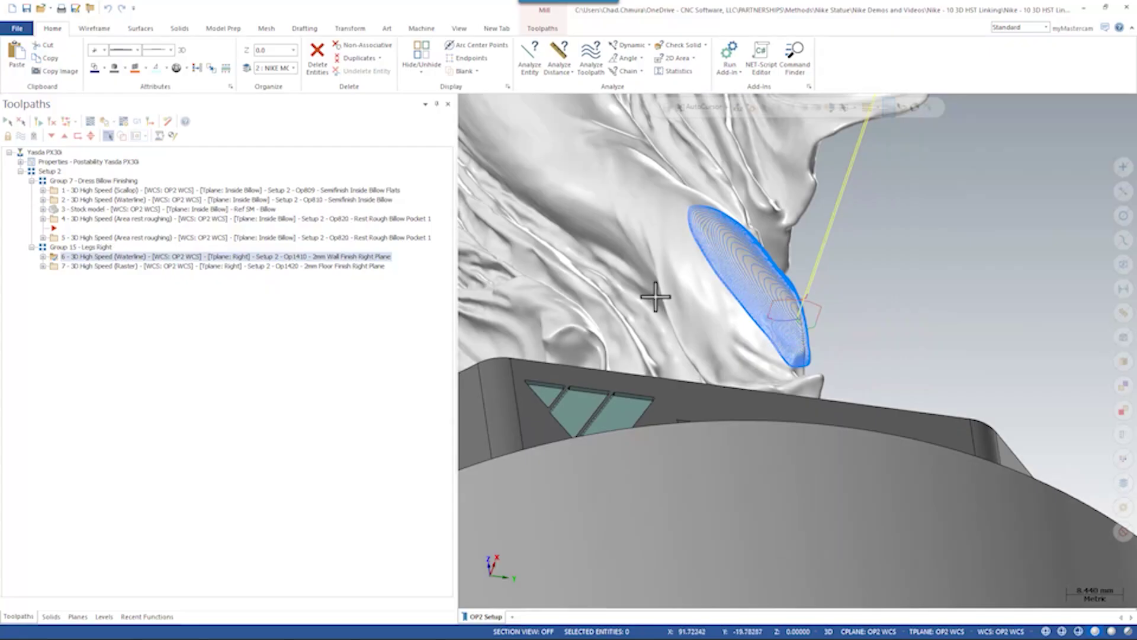
- Reselect the 2mm Wall Finish Right Plane waterline, zoom in, and play its backplot forward
click(208, 266)
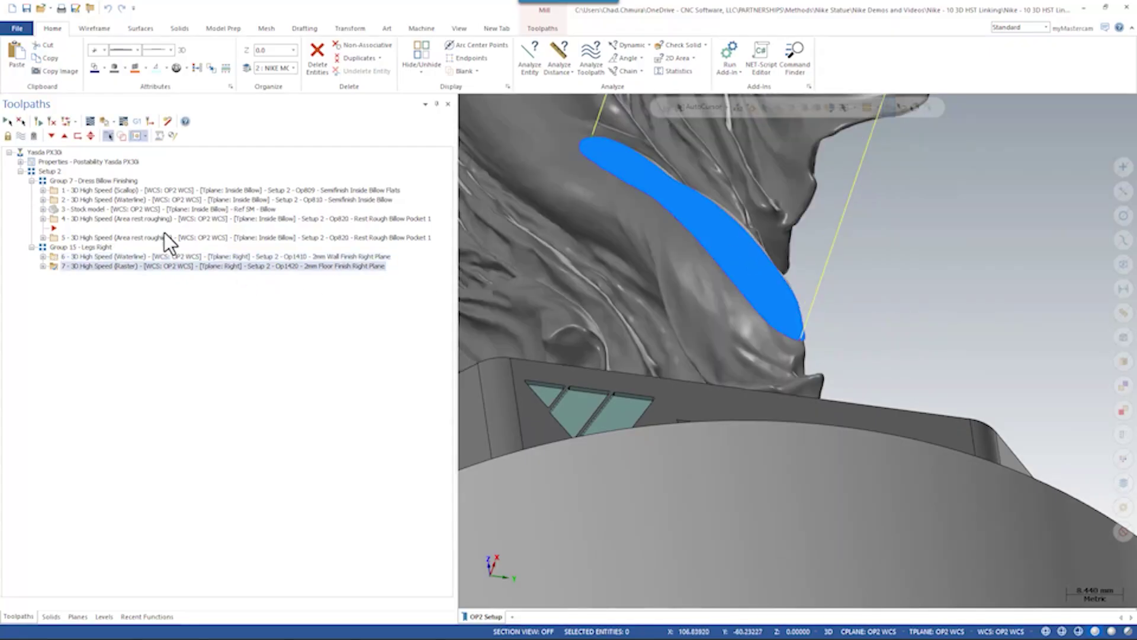
click(133, 256)
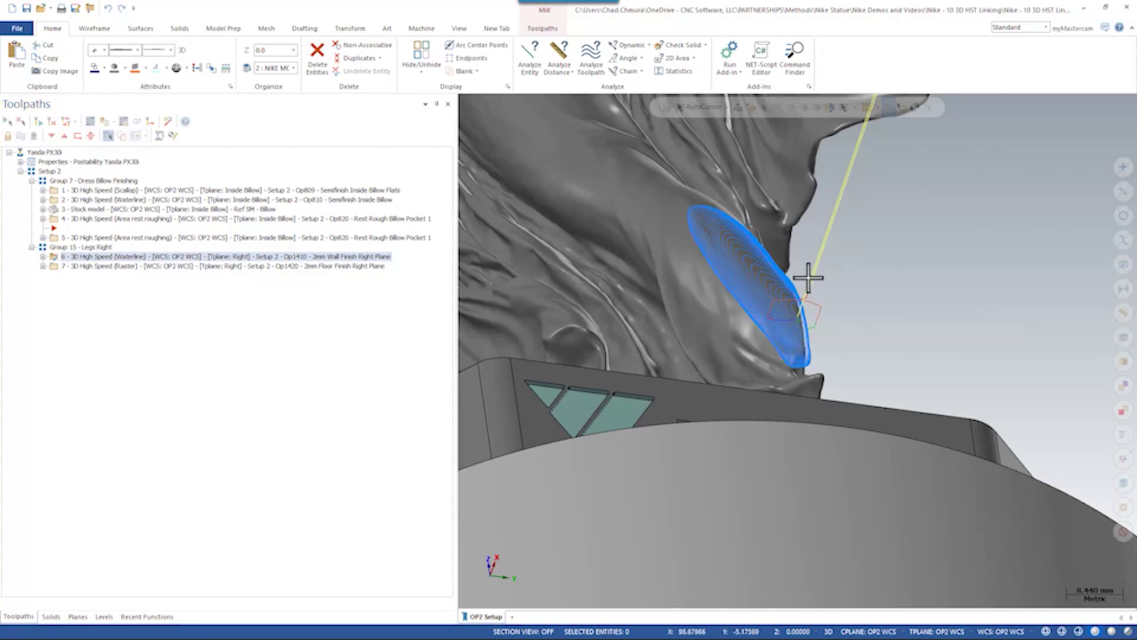
scroll(796, 328, up, 5)
scroll(797, 332, up, 4)
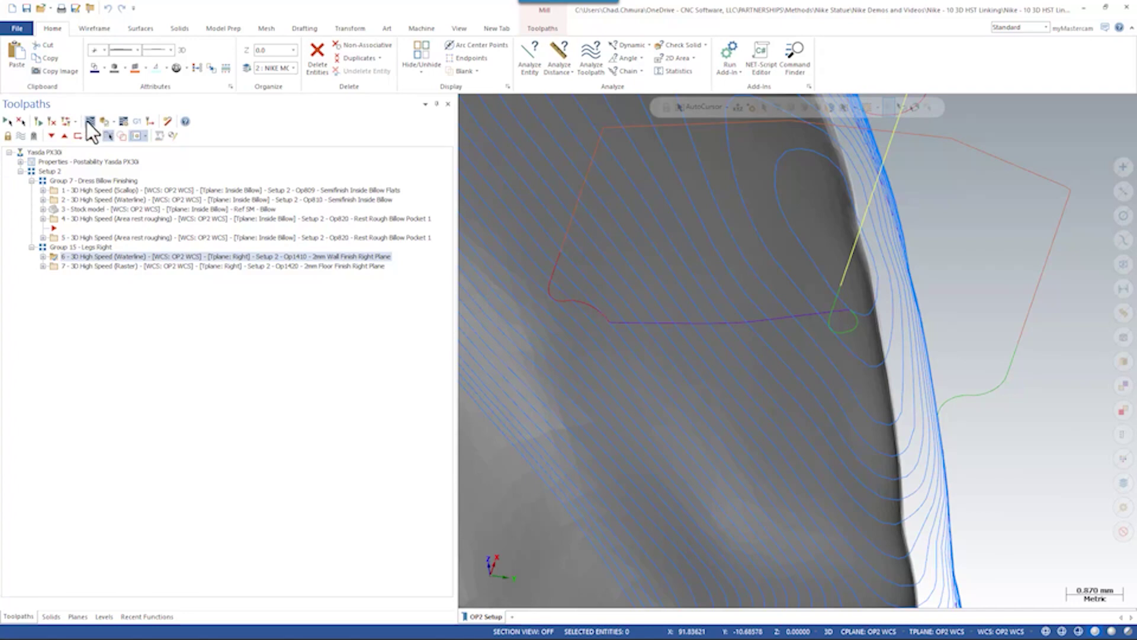
click(89, 121)
drag(616, 101, 688, 104)
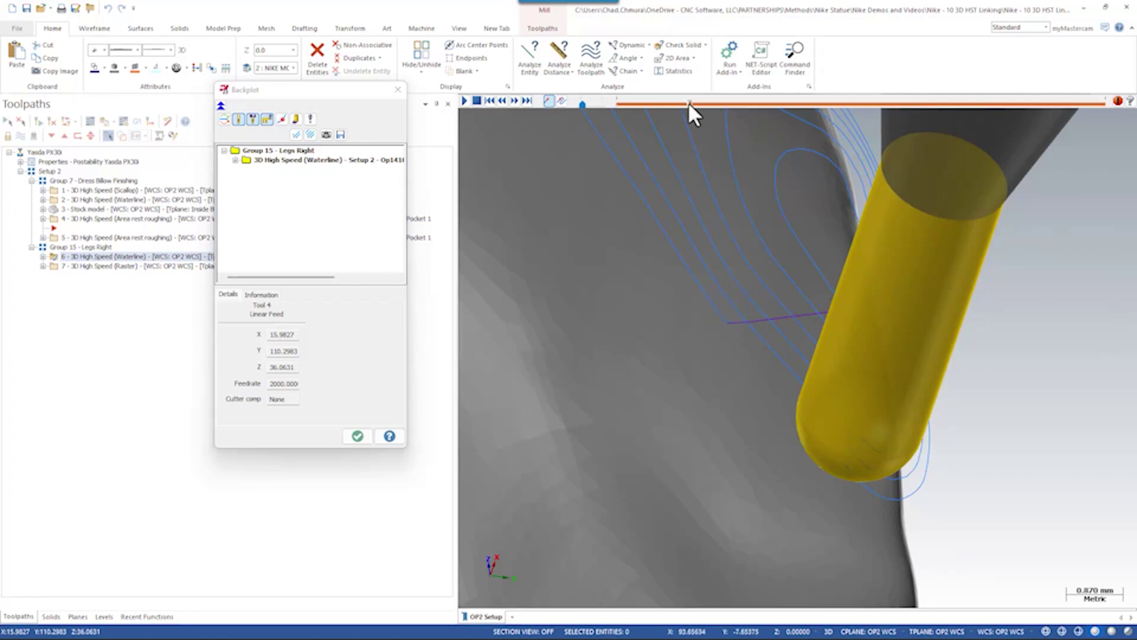
- Advance the waterline backplot further, orbit so the tool stands upright, then close Backplot
drag(689, 101, 745, 104)
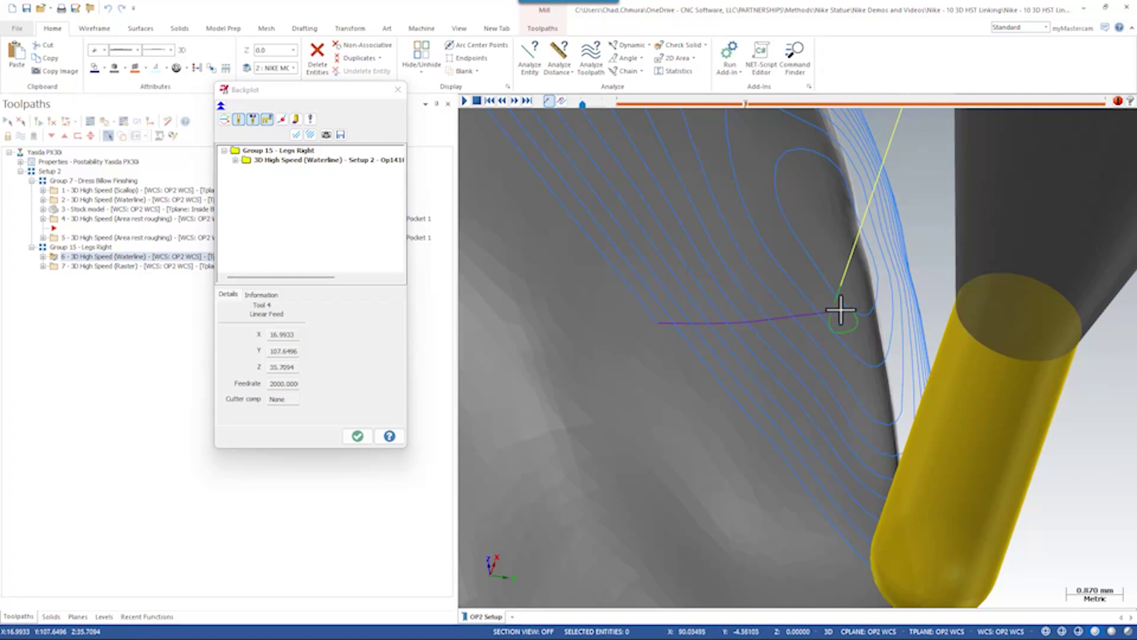
scroll(821, 331, down, 2)
middle_drag(812, 361, 780, 353)
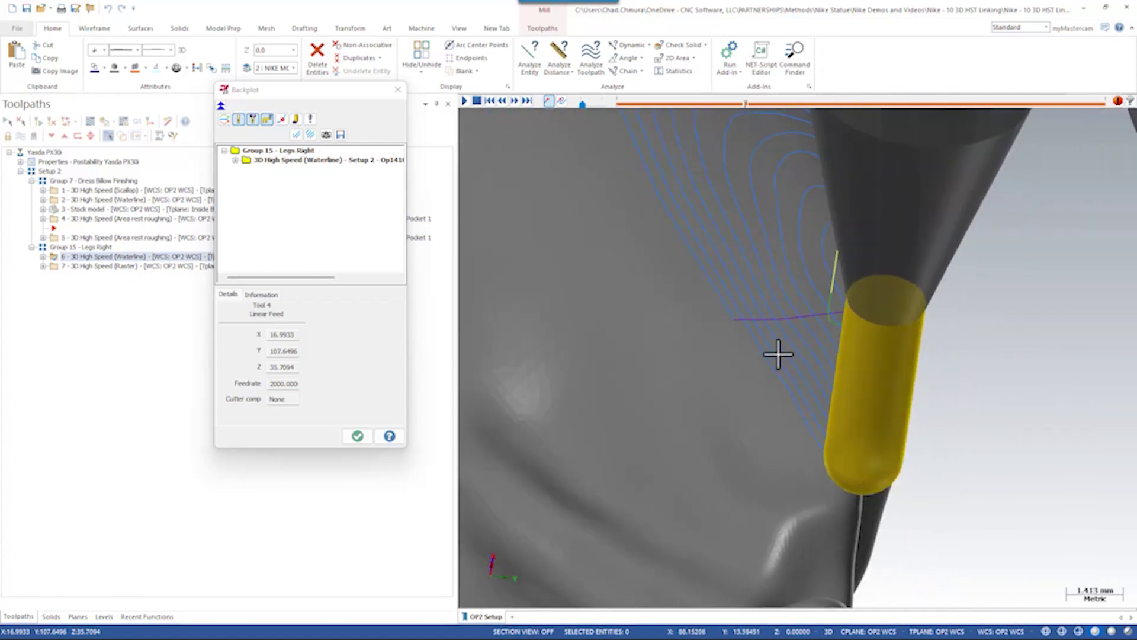
scroll(805, 314, up, 3)
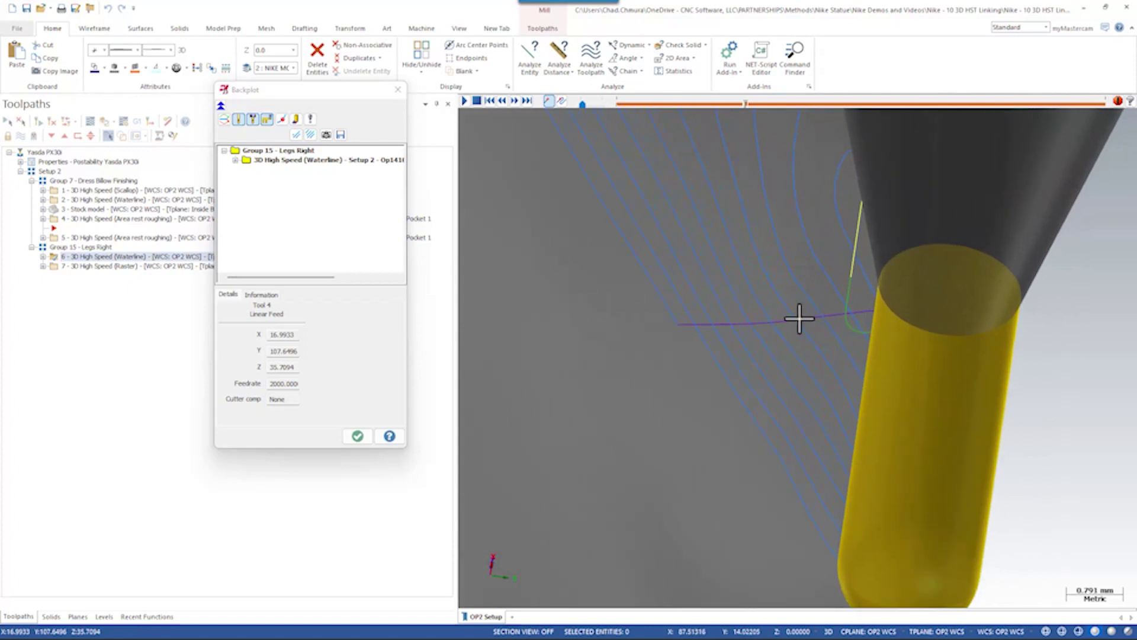
click(357, 436)
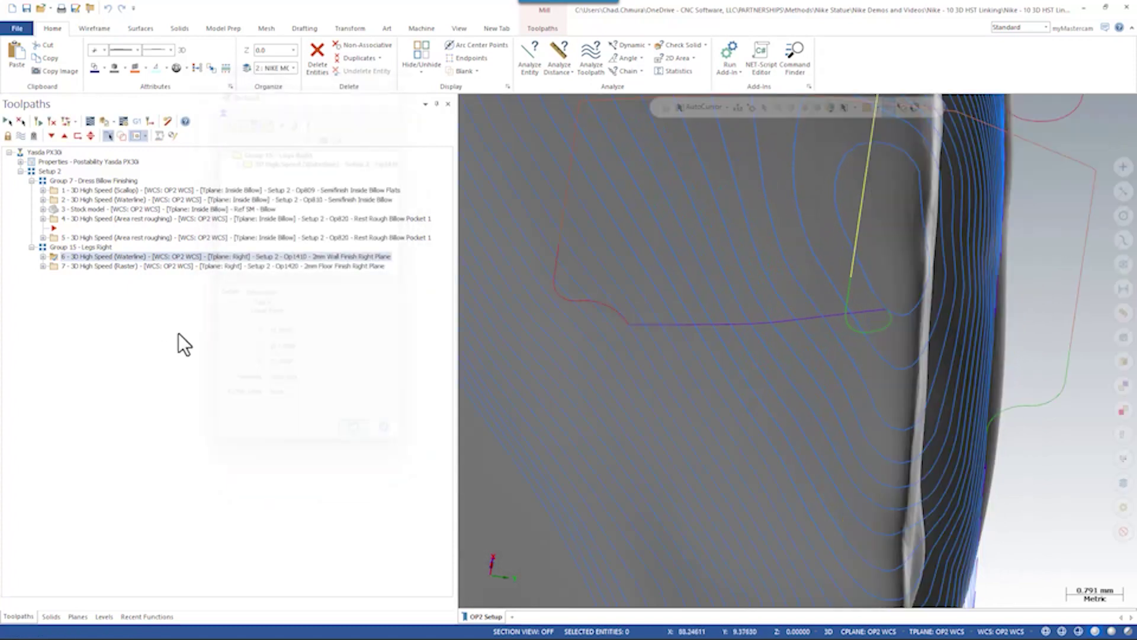
- Show only the 2mm Floor Finish Right Plane raster toolpath and zoom and orbit around it
ctrl+click(140, 267)
click(140, 267)
scroll(710, 429, up, 5)
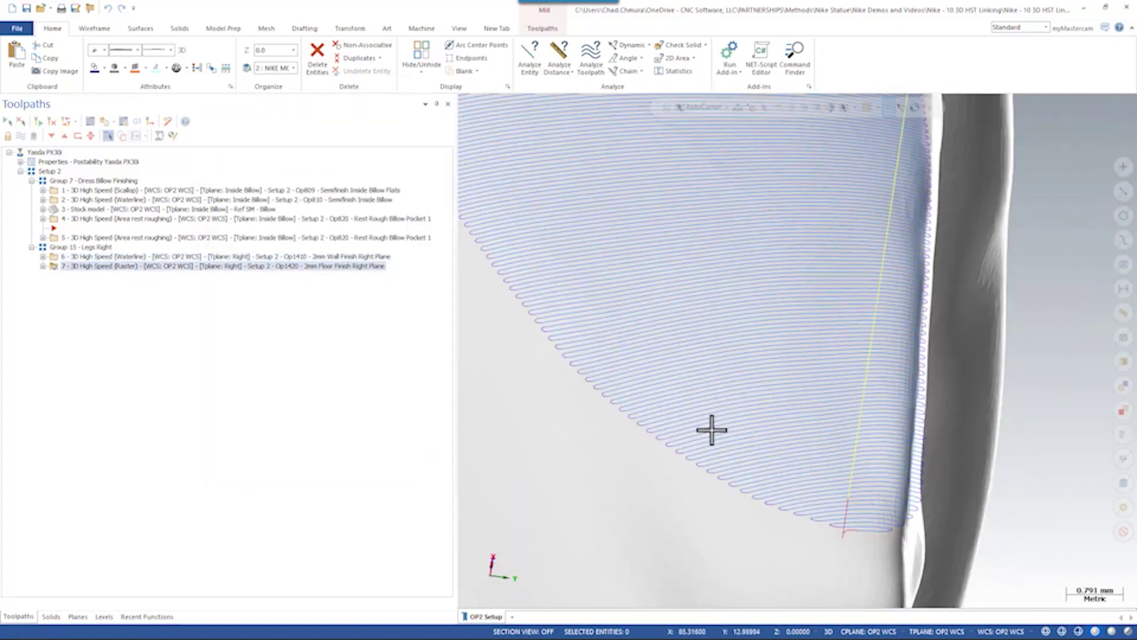
scroll(711, 456, down, 3)
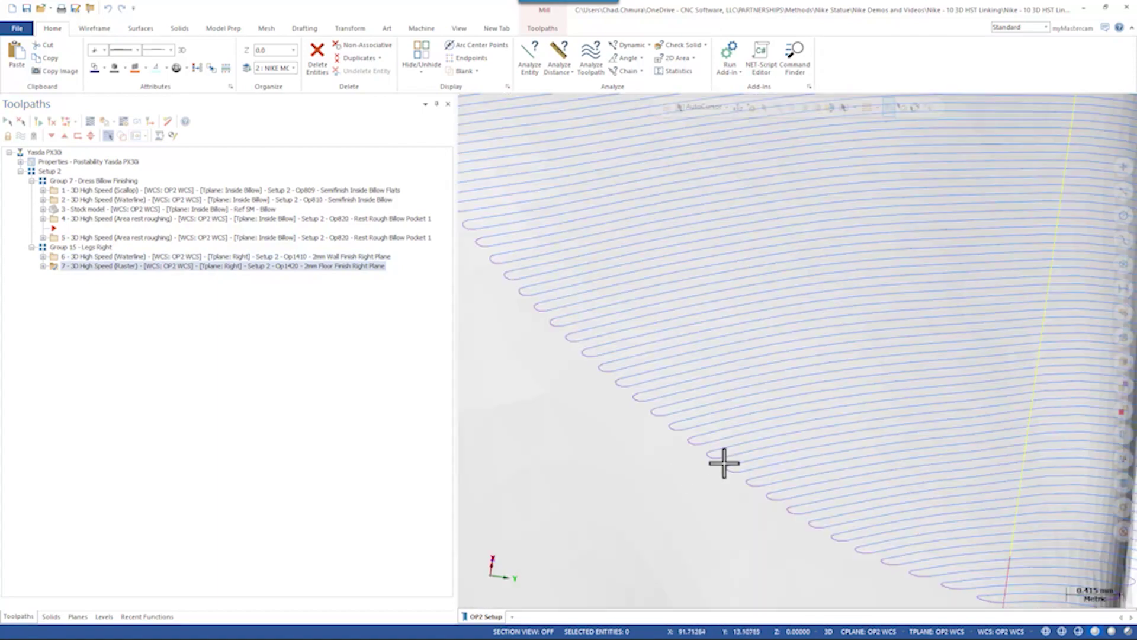
scroll(755, 414, up, 5)
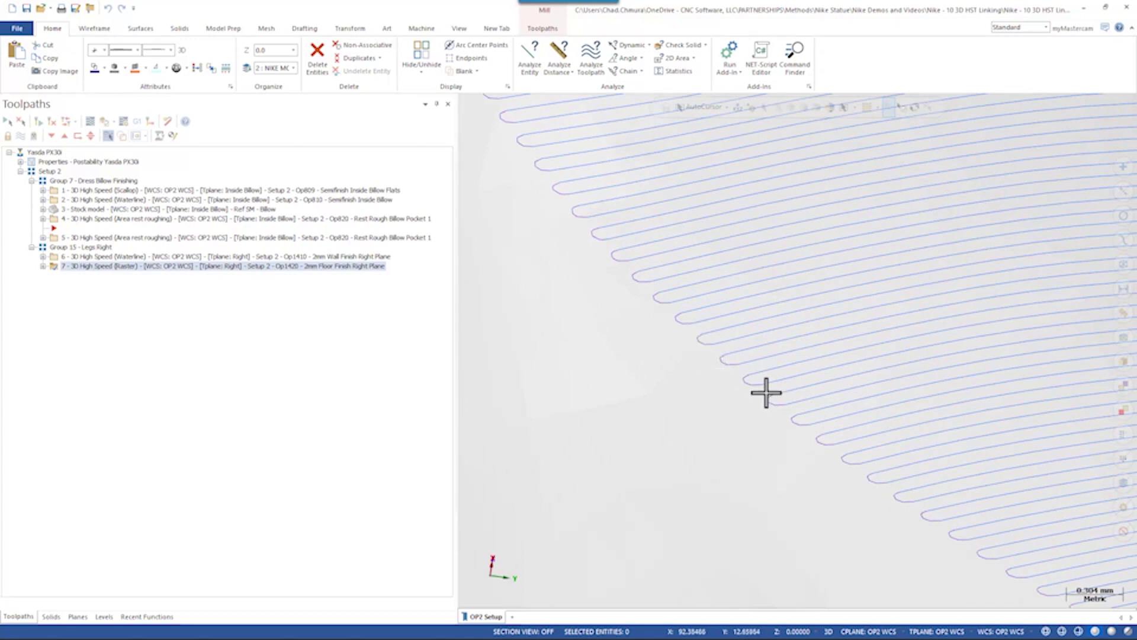
scroll(767, 394, down, 5)
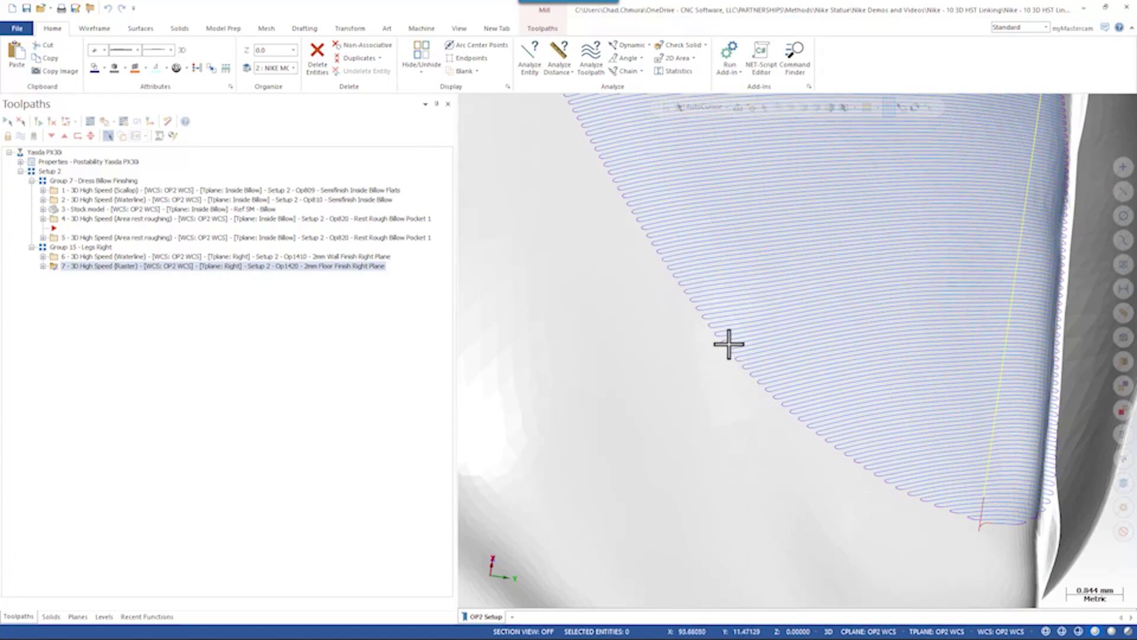
scroll(729, 344, down, 2)
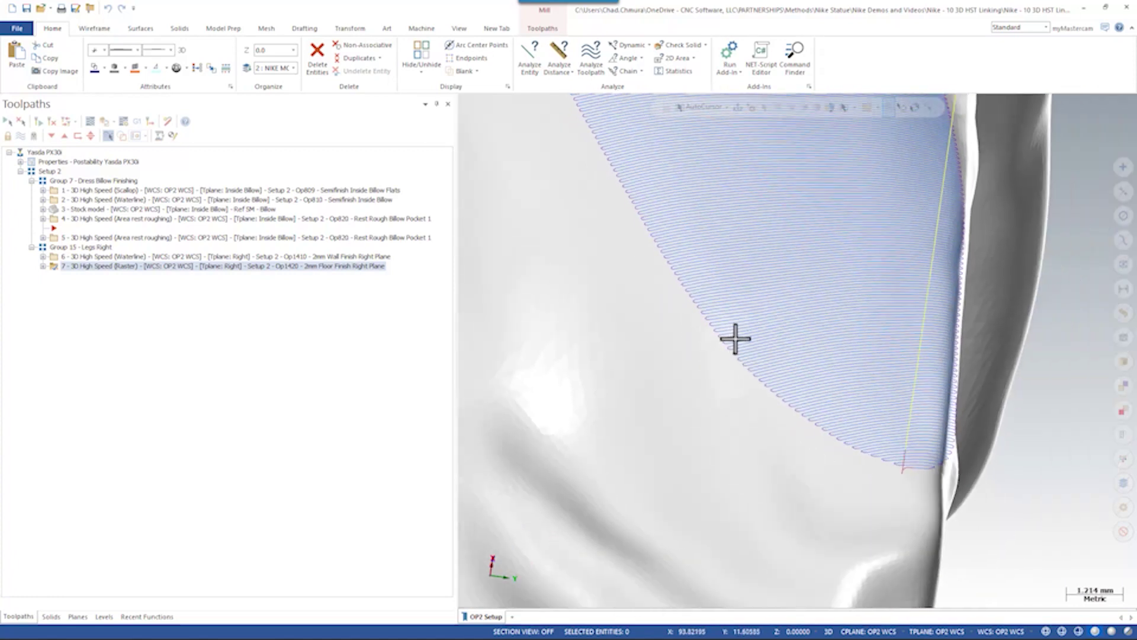
middle_drag(731, 339, 533, 415)
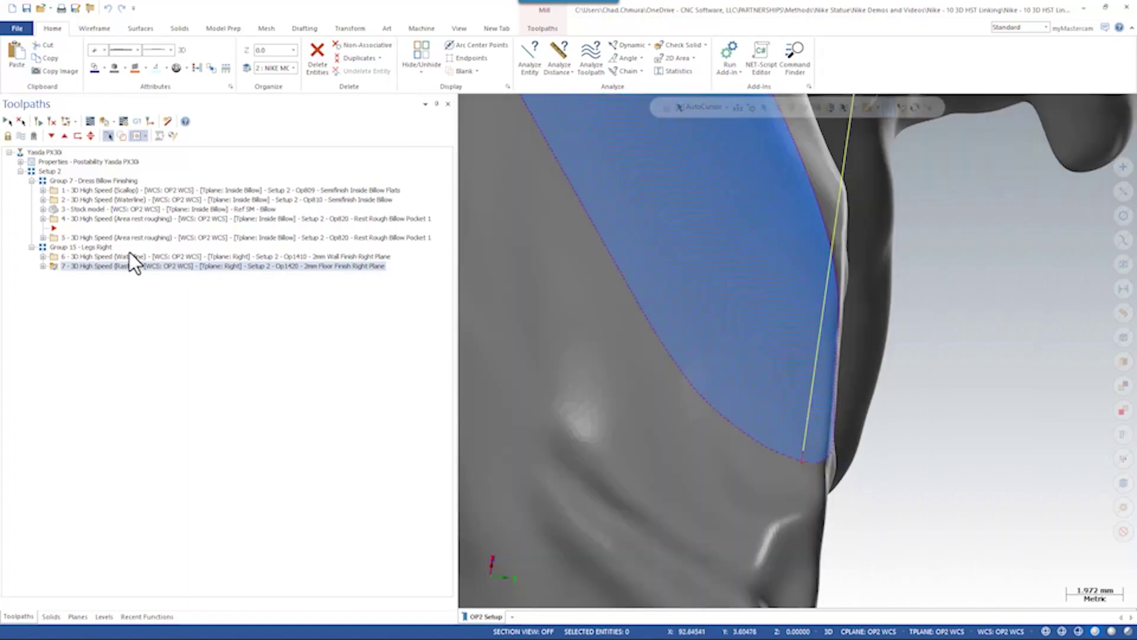
- Select and expand operation 6, orbit around its waterline path, then open its Waterline parameters
click(125, 256)
click(45, 257)
middle_drag(782, 332, 739, 349)
scroll(739, 348, up, 3)
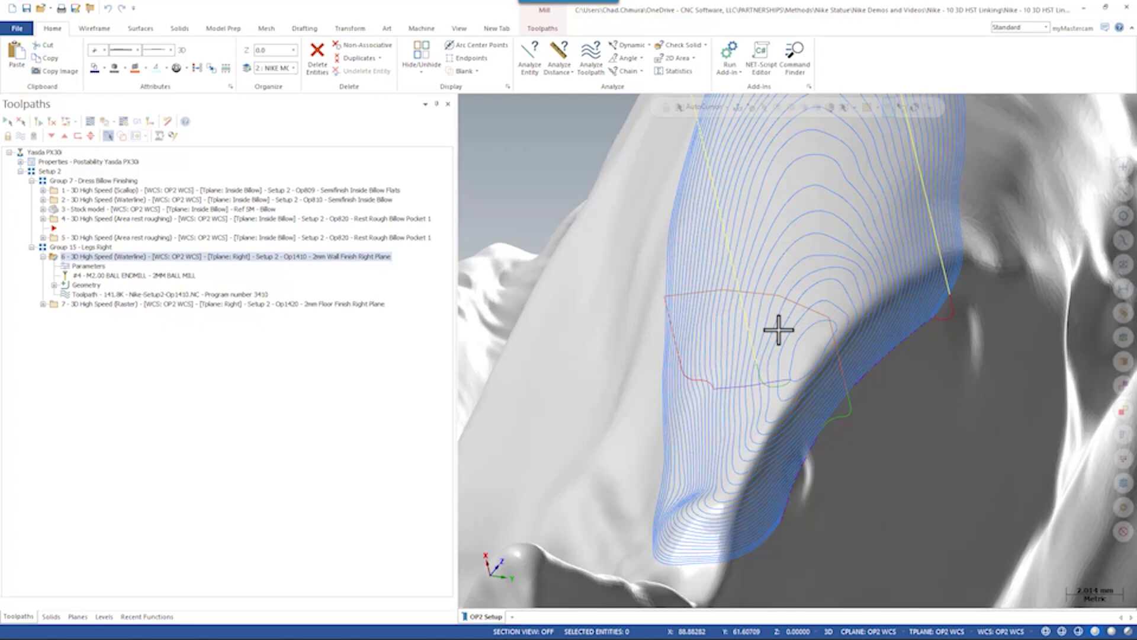
middle_drag(823, 330, 833, 351)
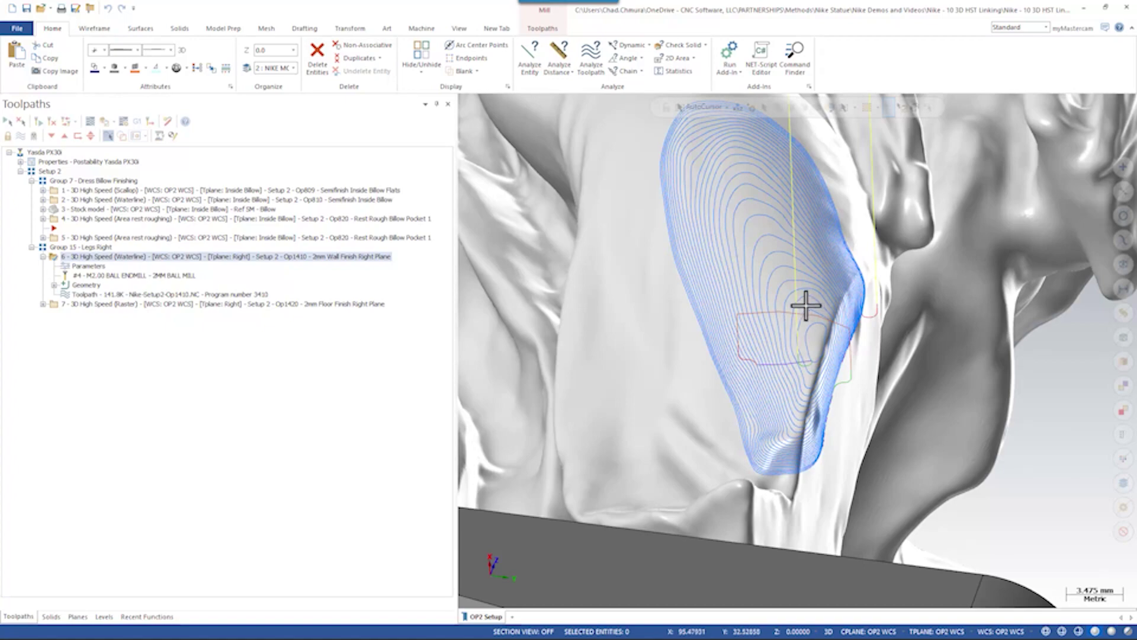
middle_drag(807, 305, 745, 301)
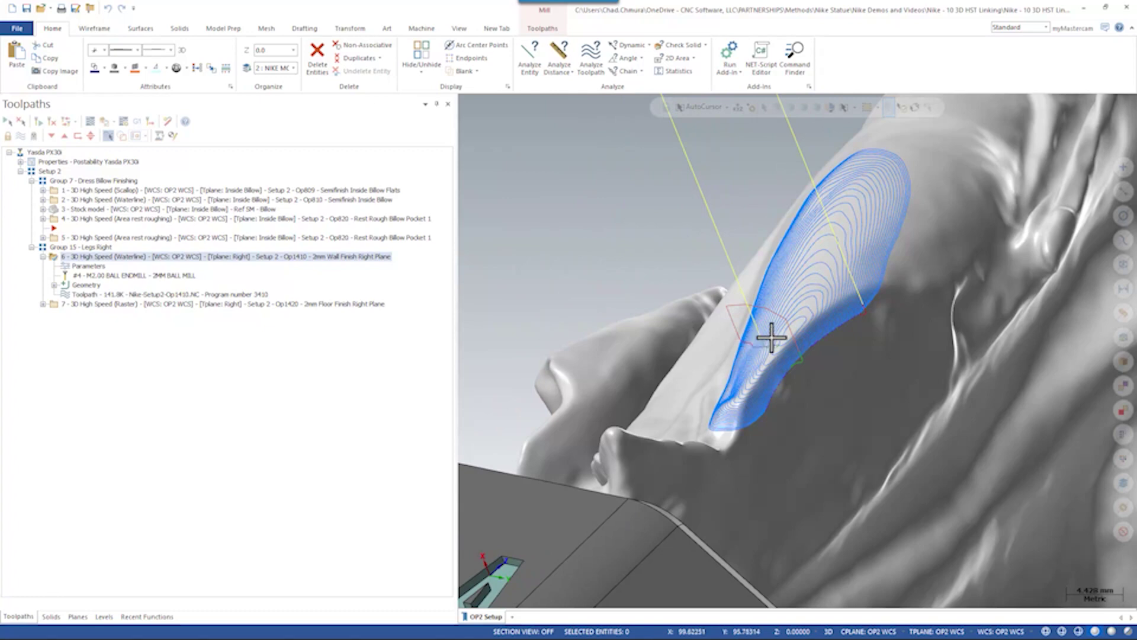
scroll(772, 338, up, 8)
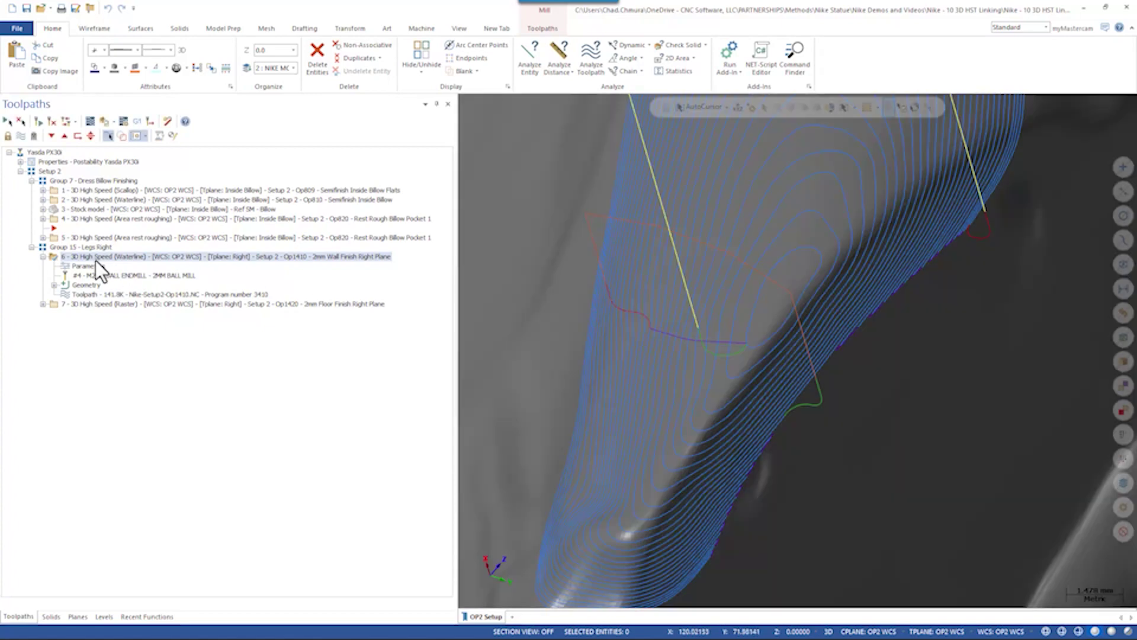
click(94, 263)
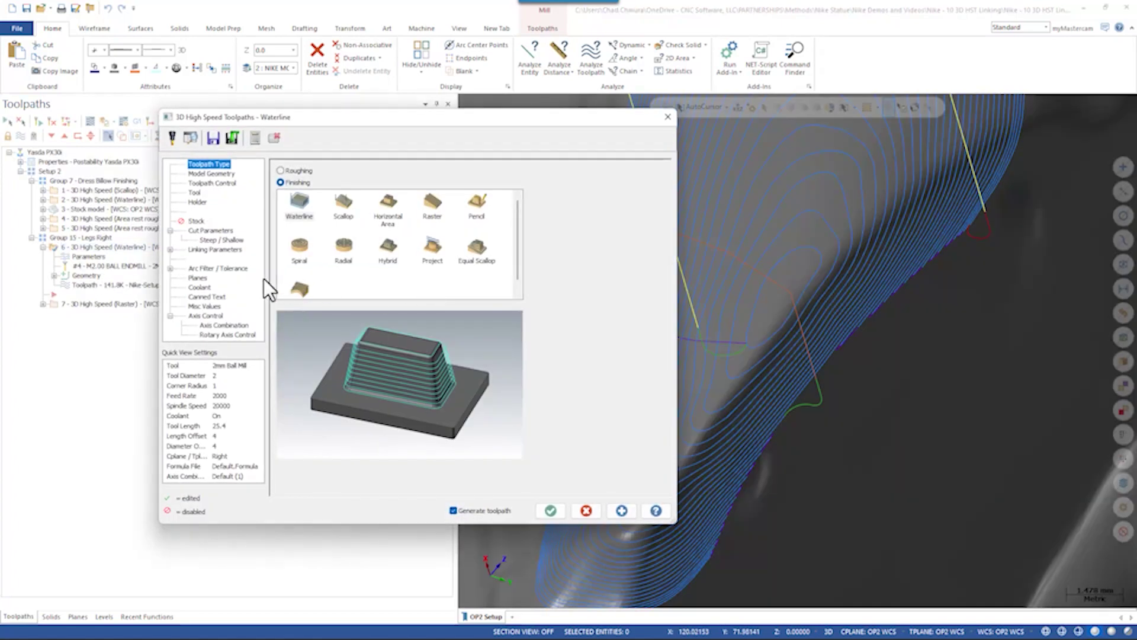
- Under Linking Parameters, enable Apply leads for Open and closed passes and regenerate the waterline
click(230, 251)
scroll(836, 357, down, 2)
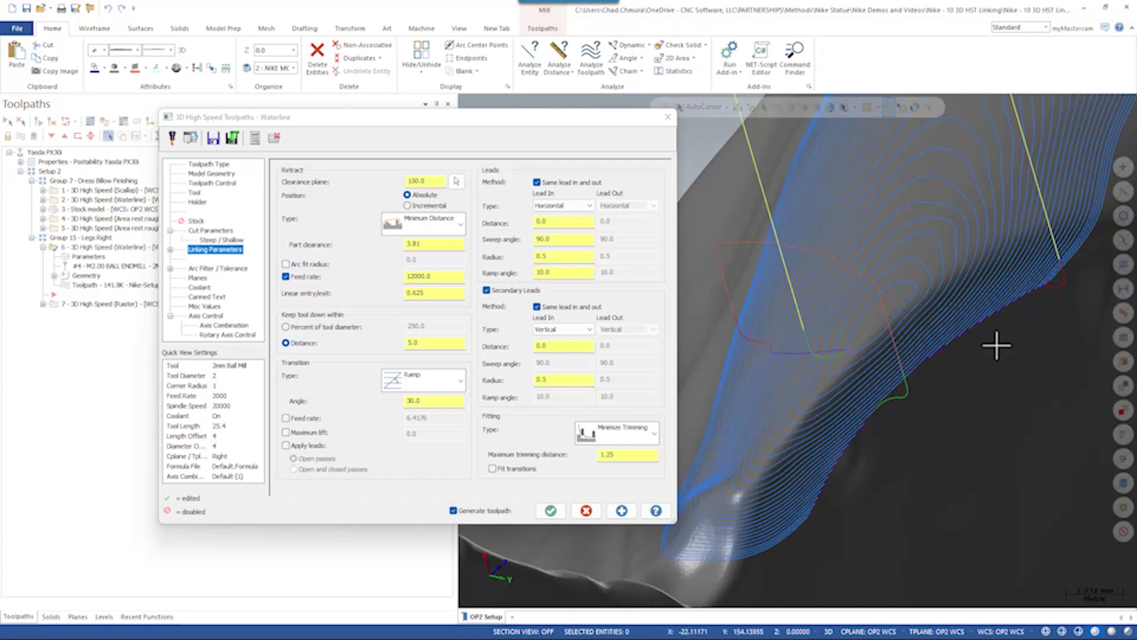
scroll(930, 381, down, 3)
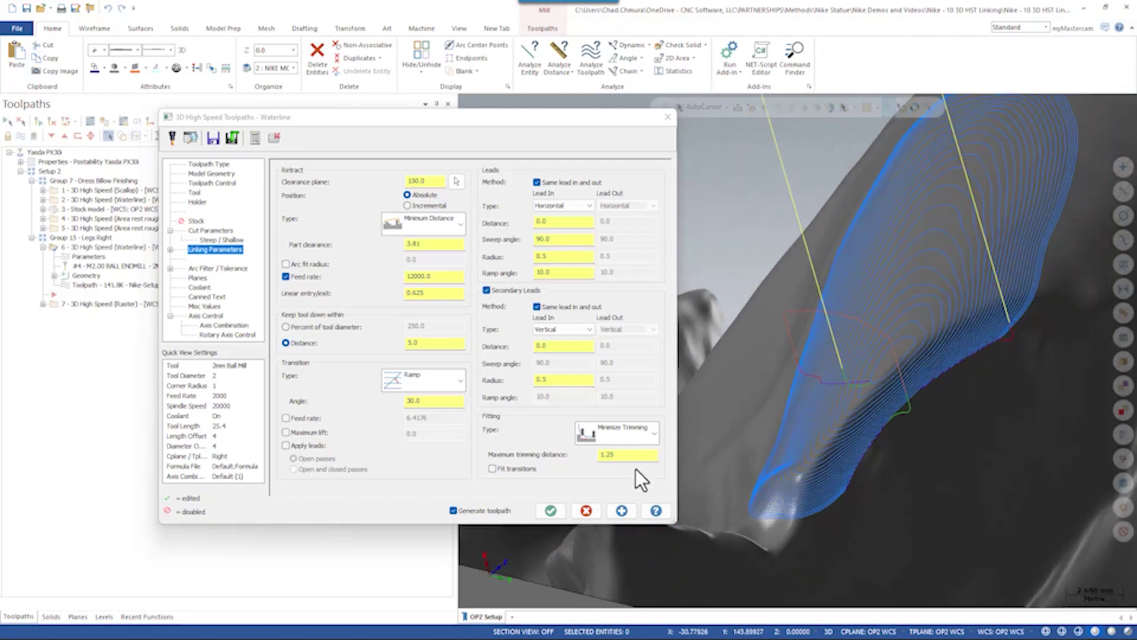
scroll(894, 441, down, 1)
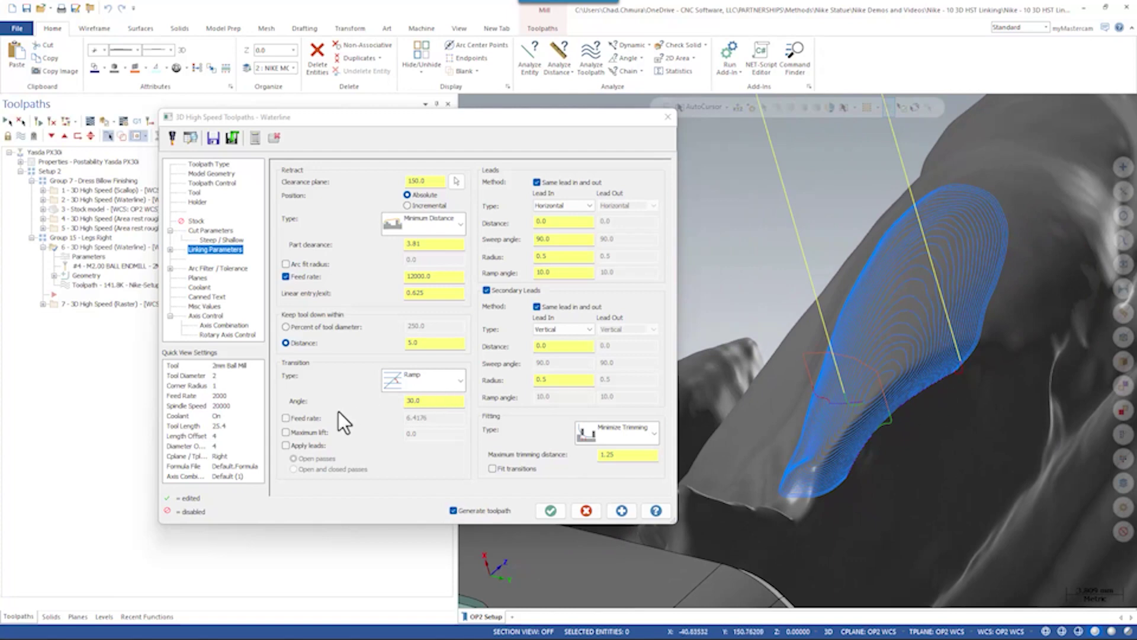
click(285, 445)
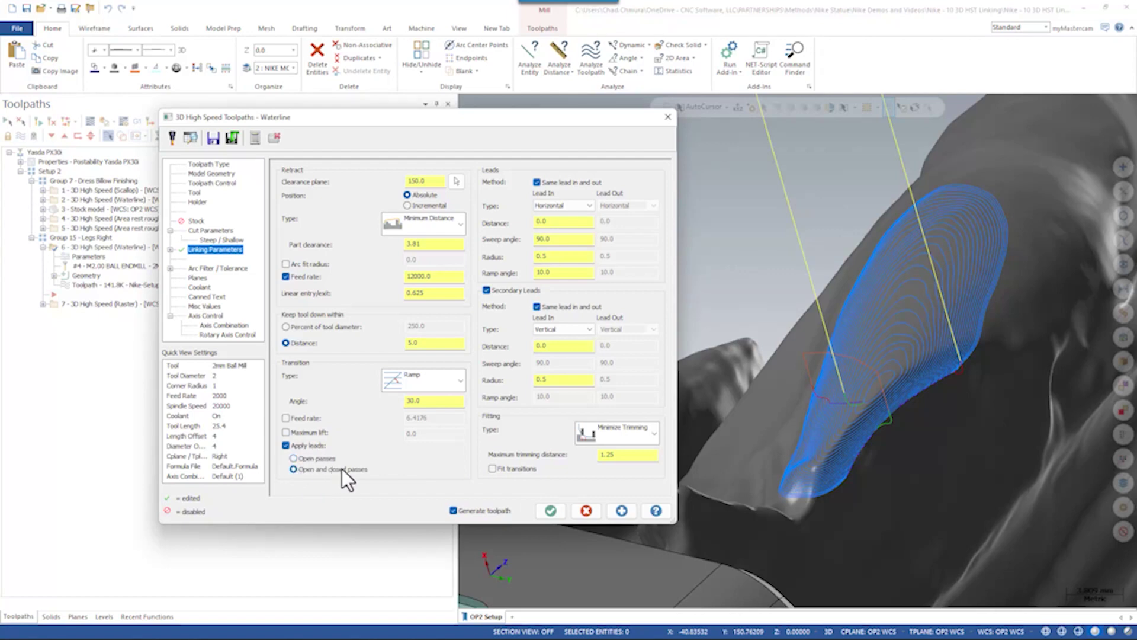
scroll(827, 402, up, 3)
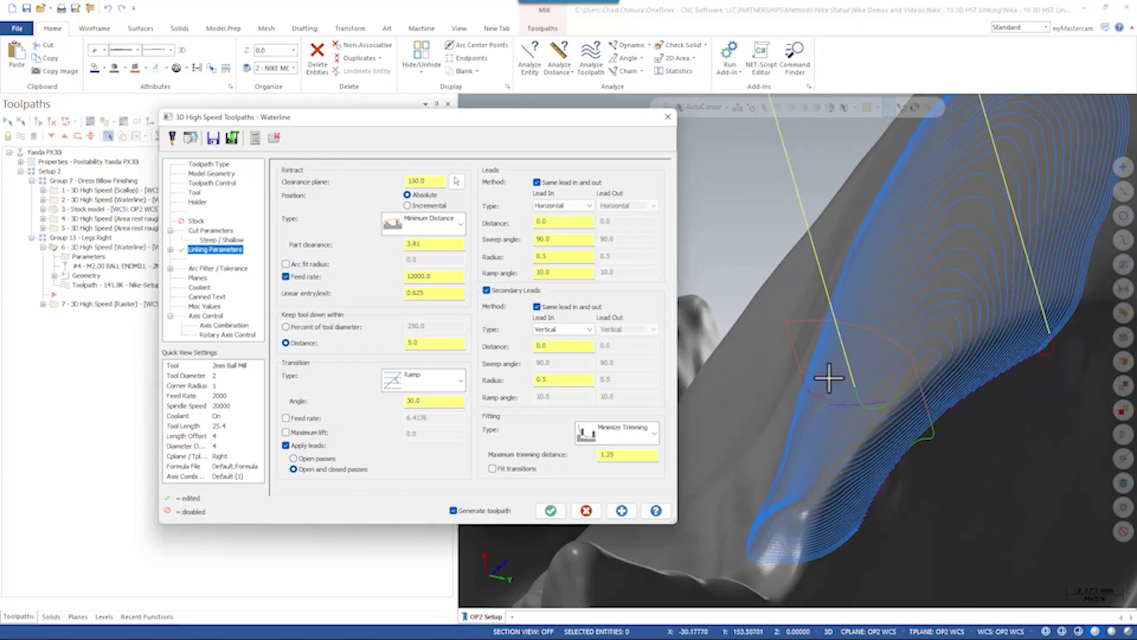
scroll(863, 551, up, 4)
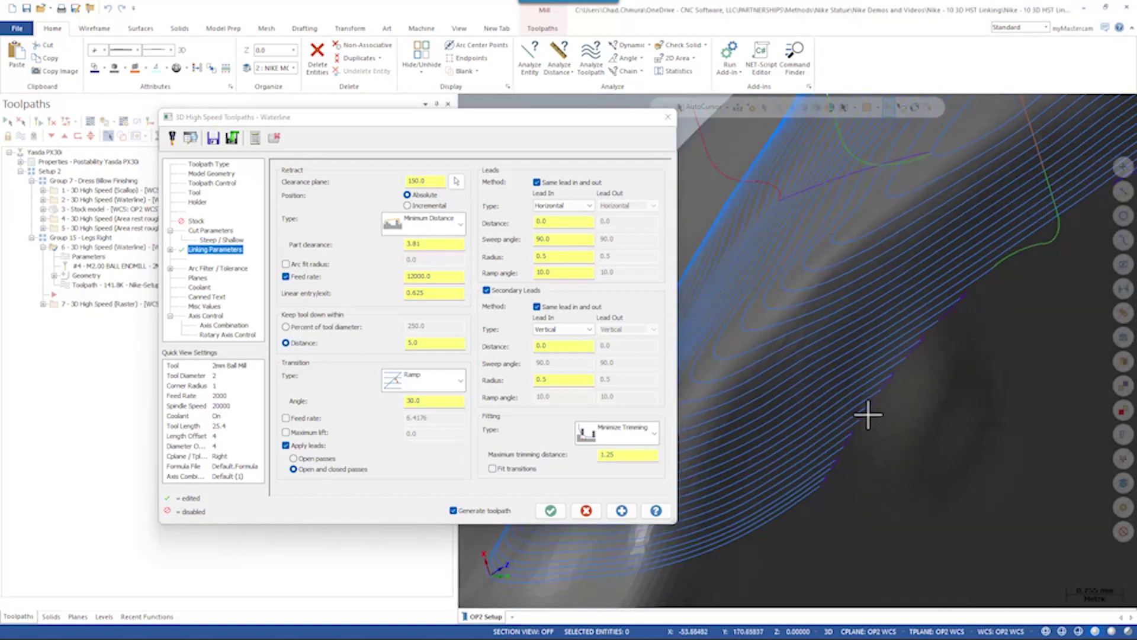
scroll(837, 433, down, 2)
scroll(771, 435, down, 2)
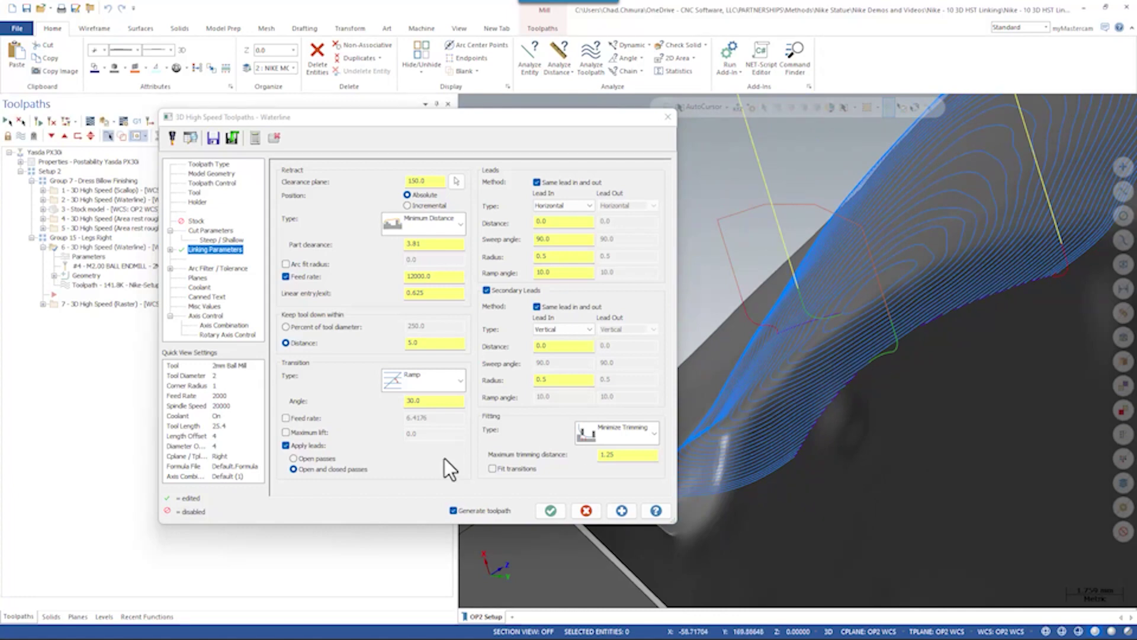
click(550, 510)
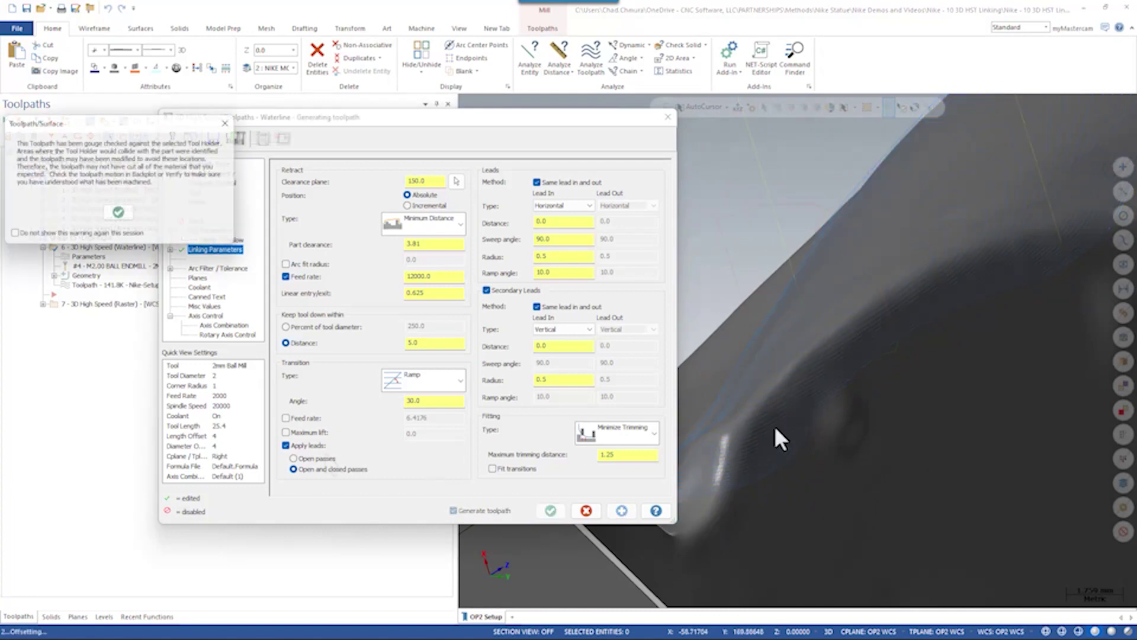
click(118, 212)
middle_drag(840, 393, 870, 406)
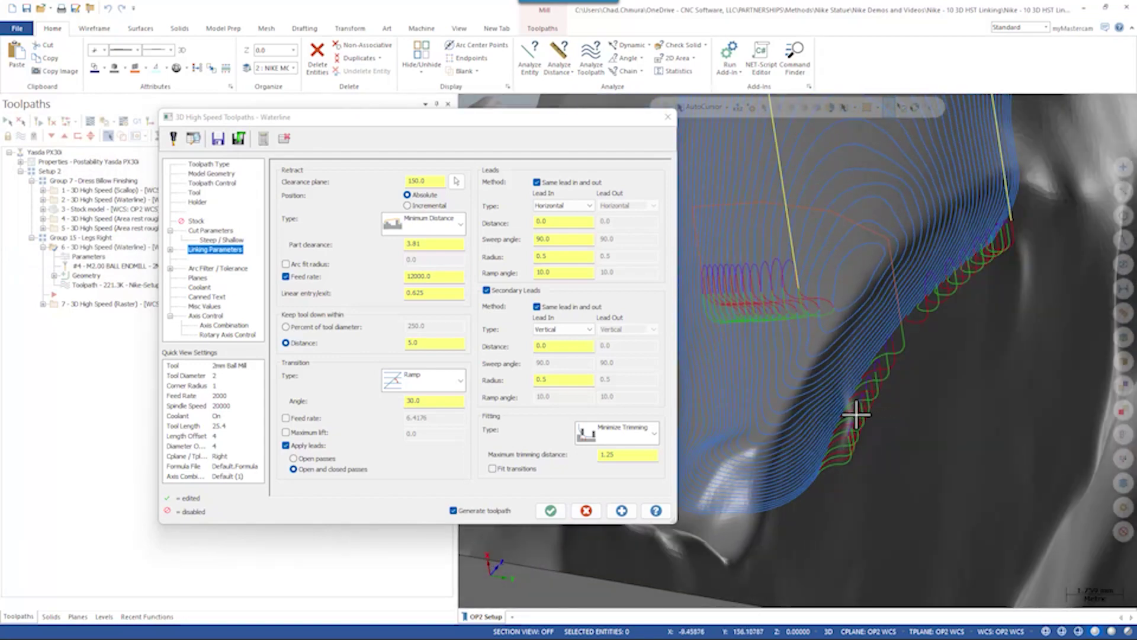
middle_drag(859, 406, 786, 428)
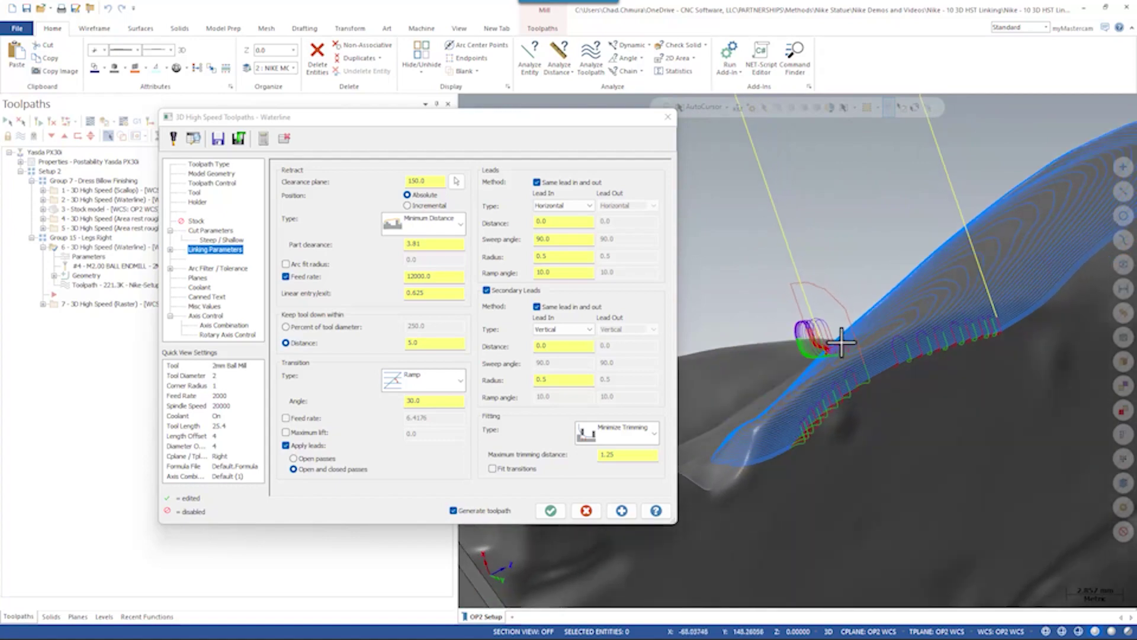
middle_drag(846, 384, 880, 390)
scroll(900, 361, up, 5)
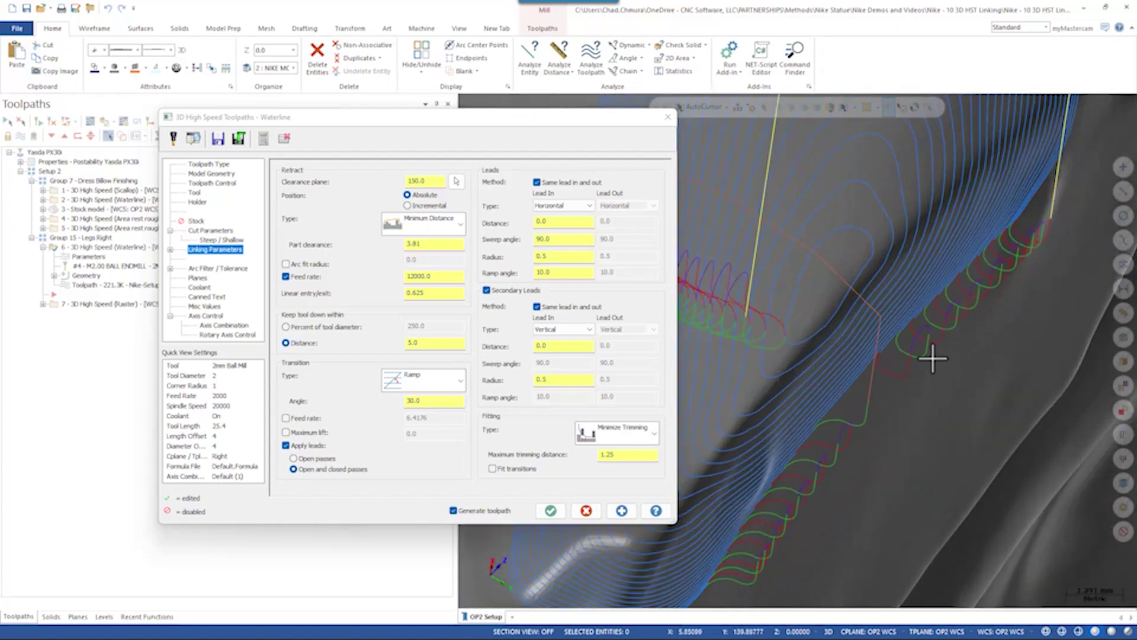
scroll(900, 361, down, 2)
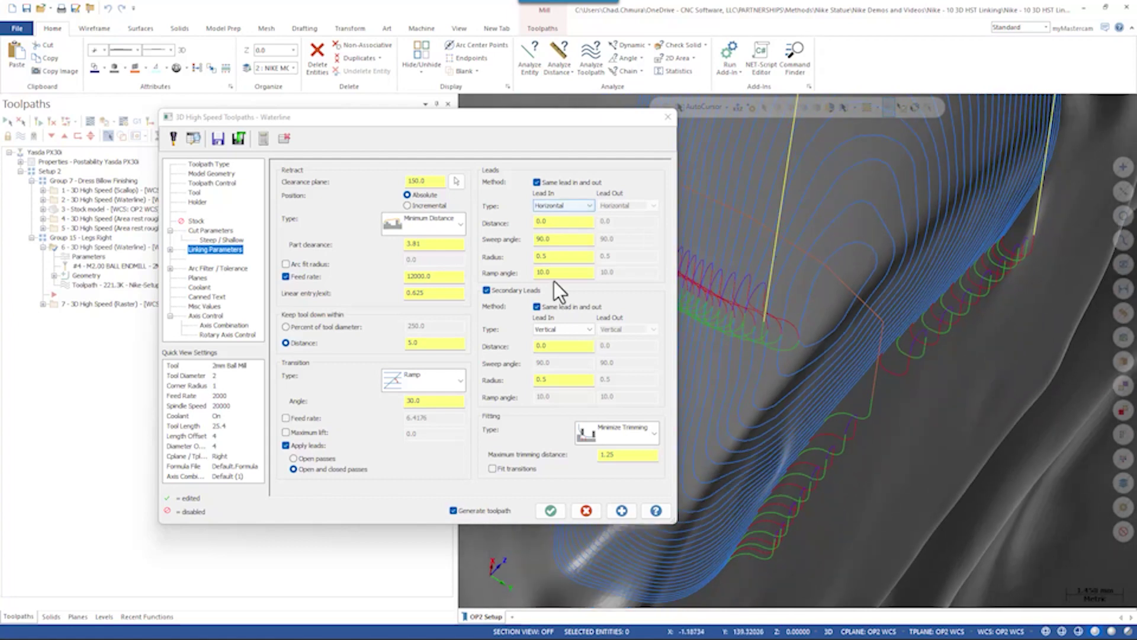
scroll(876, 337, down, 3)
scroll(800, 389, up, 5)
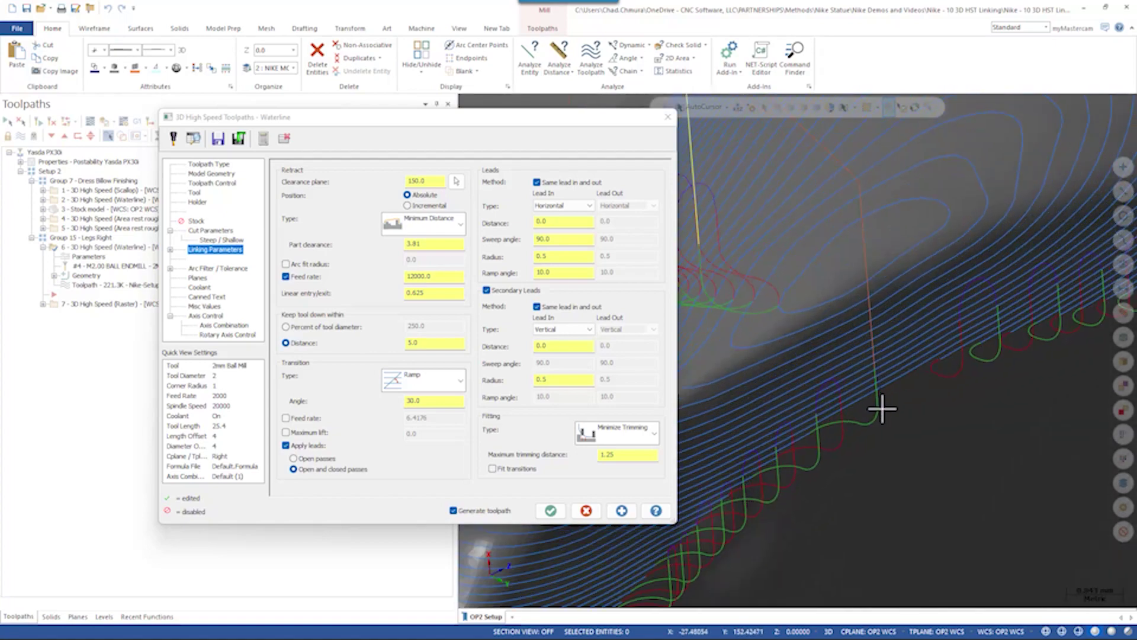
scroll(817, 448, down, 2)
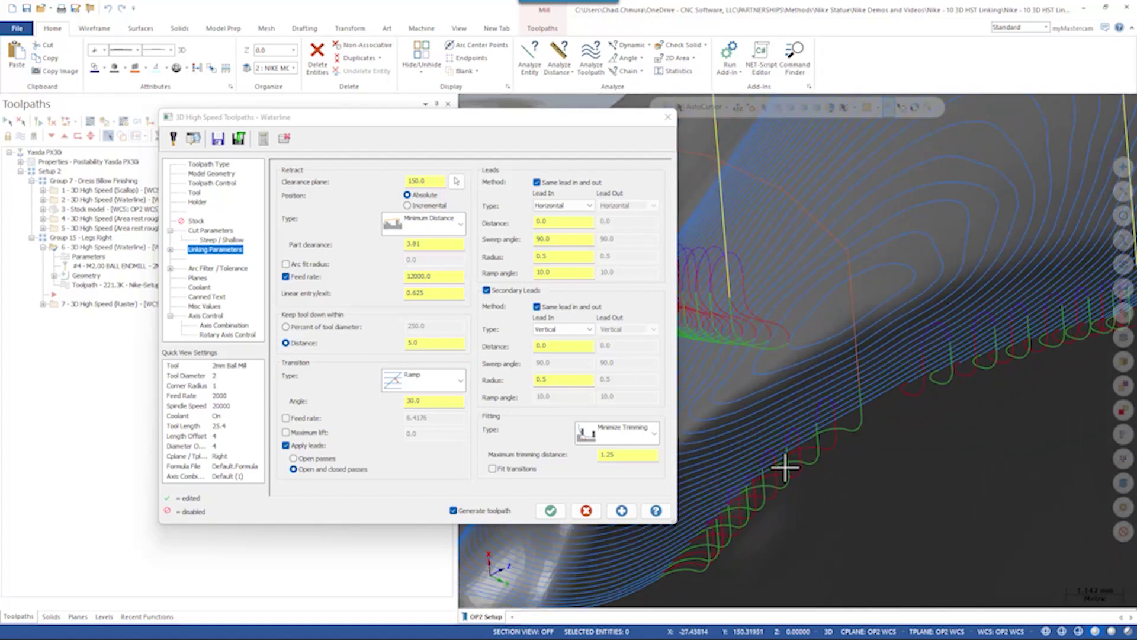
scroll(785, 468, up, 1)
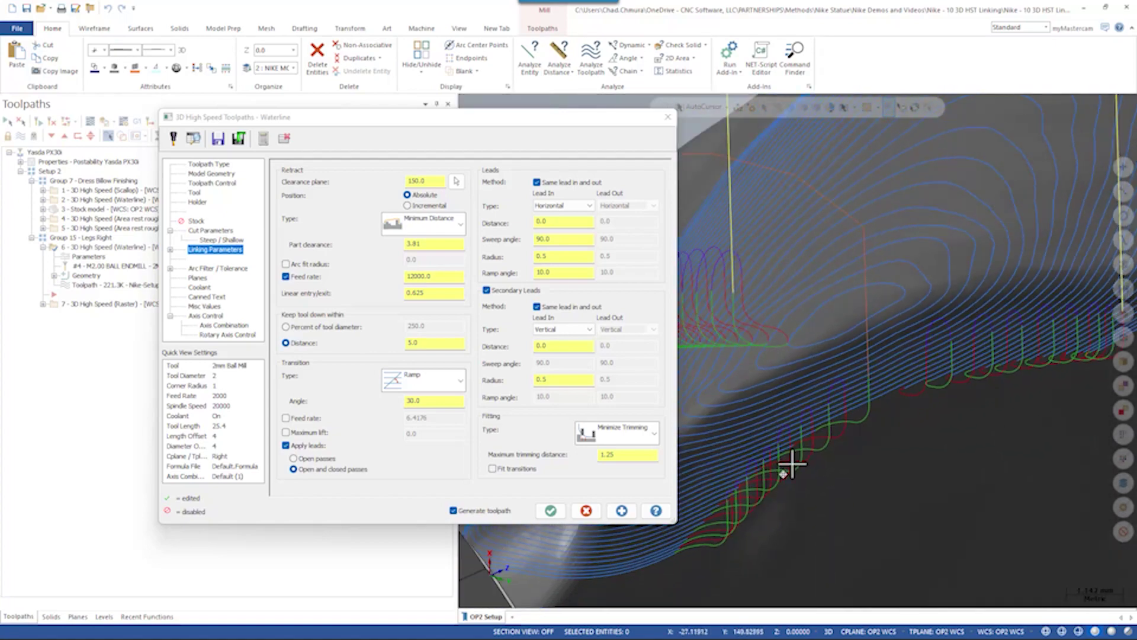
click(442, 293)
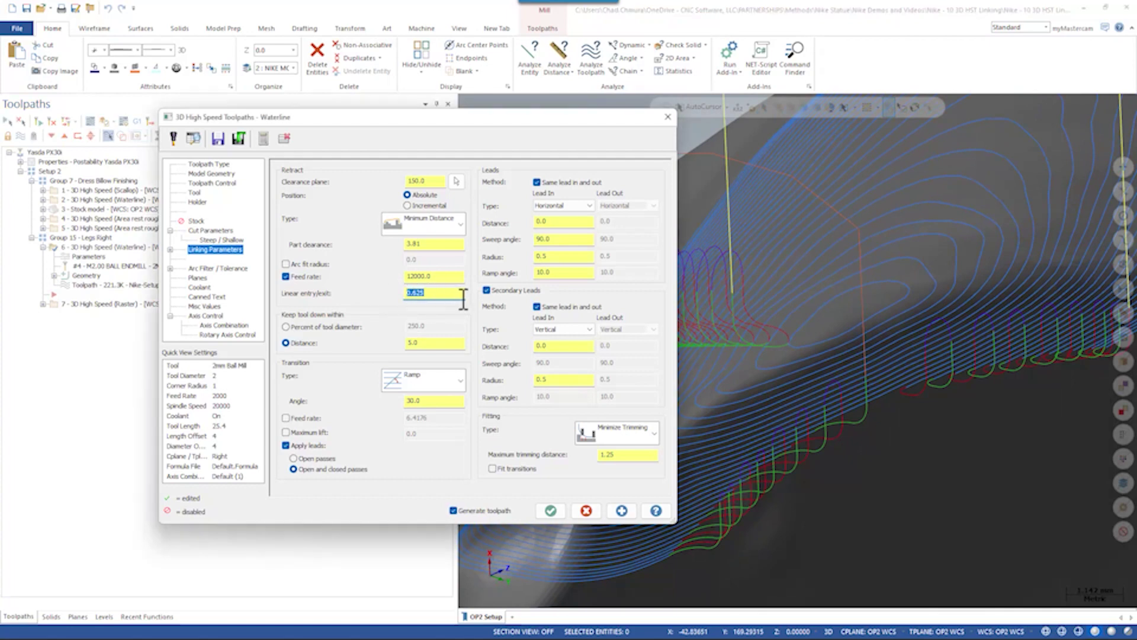
- Regenerate with linear entry/exit 0.0, inspect the leads, then turn off Secondary Leads
click(619, 511)
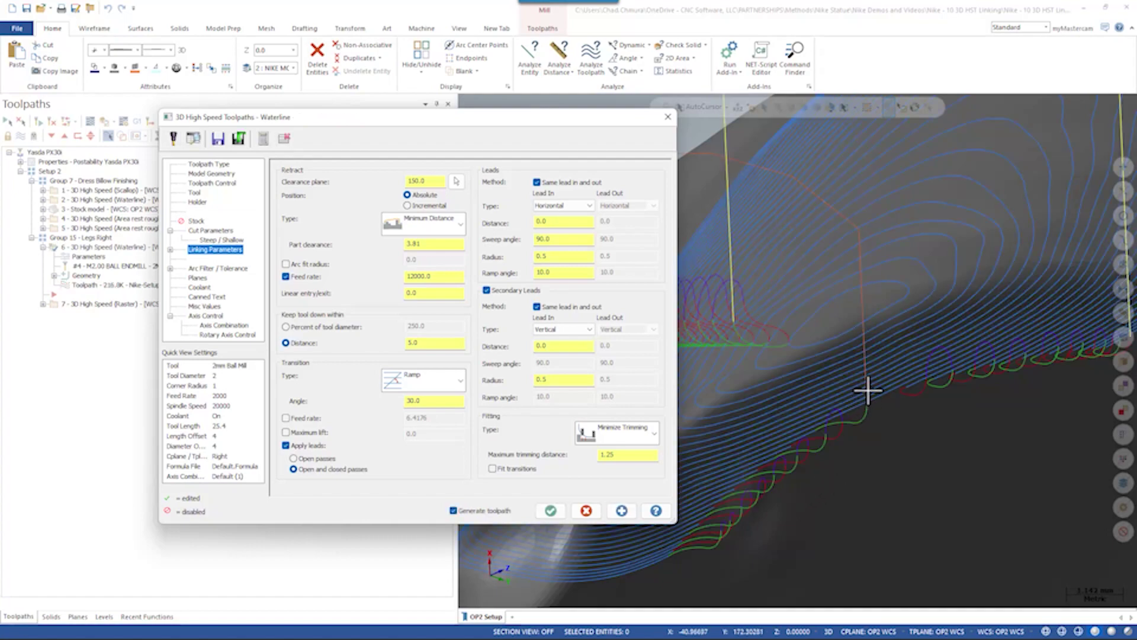
middle_drag(843, 447, 894, 398)
scroll(900, 386, up, 2)
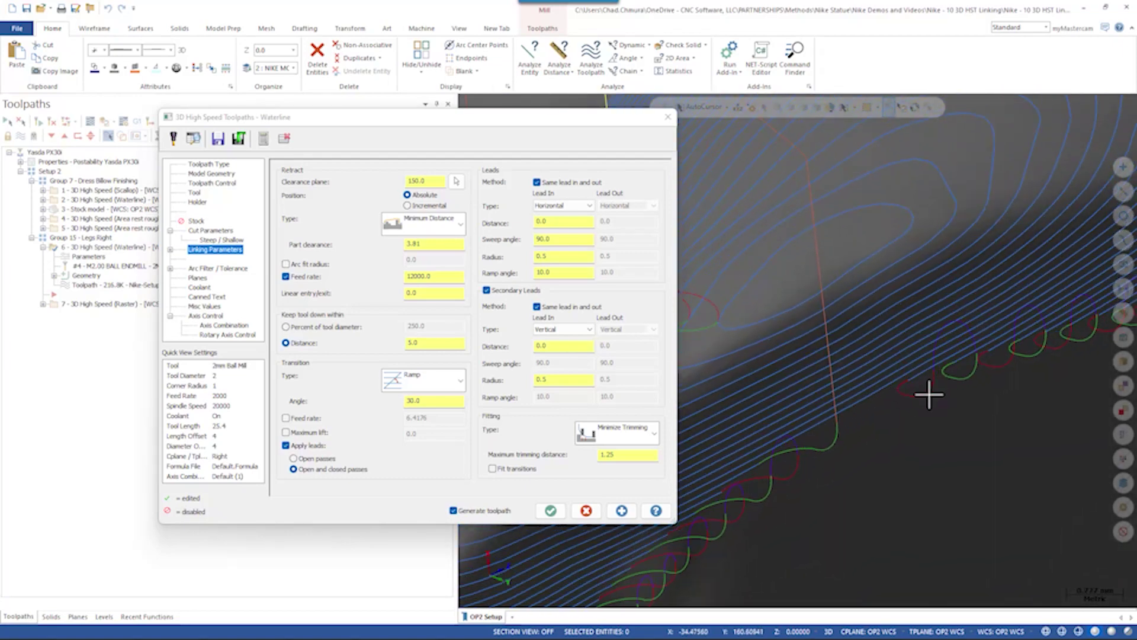
click(486, 290)
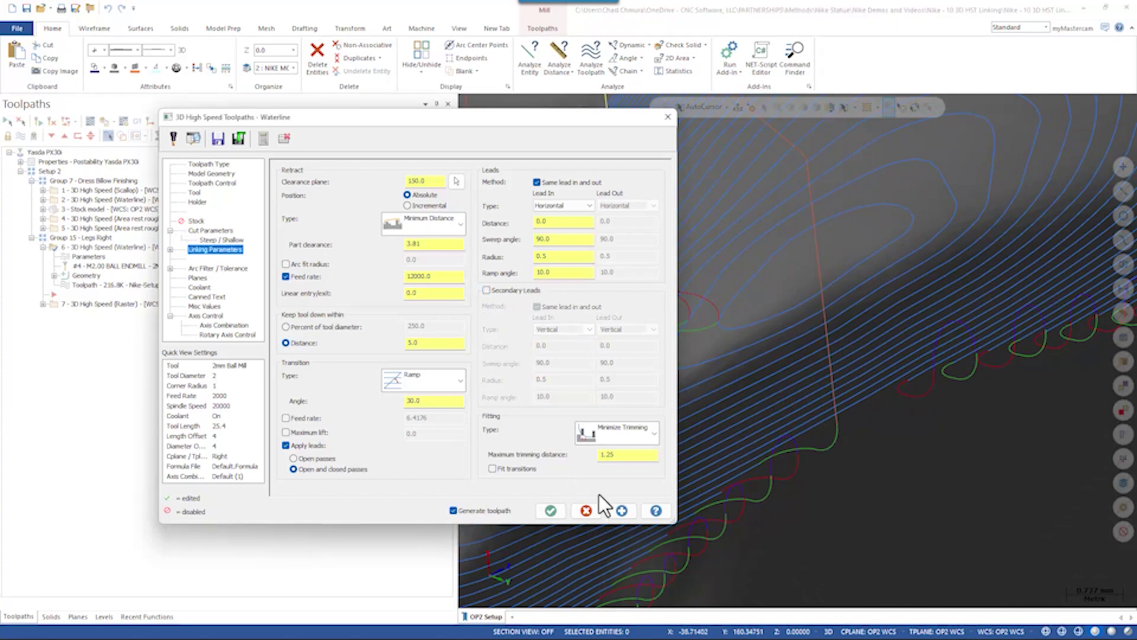
- Regenerate the Waterline toolpath without secondary leads, inspect the leads, and select the lead radius value
click(621, 510)
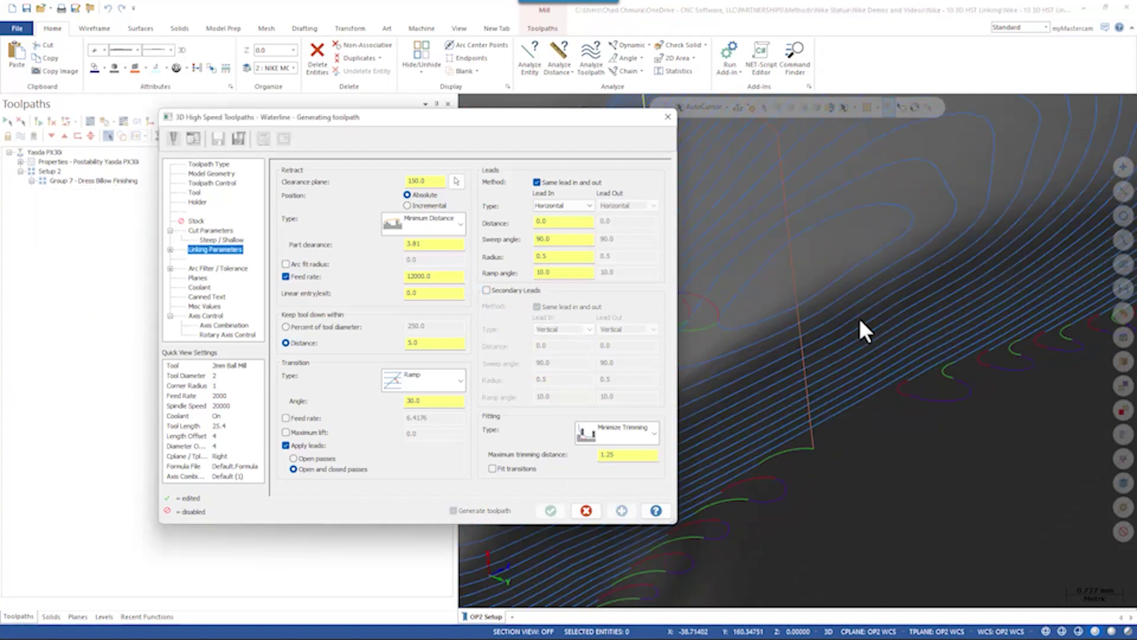
mouse_move(863, 305)
middle_down()
mouse_move(863, 370)
mouse_move(843, 424)
mouse_move(851, 495)
mouse_move(865, 424)
mouse_move(845, 399)
mouse_move(792, 394)
middle_up()
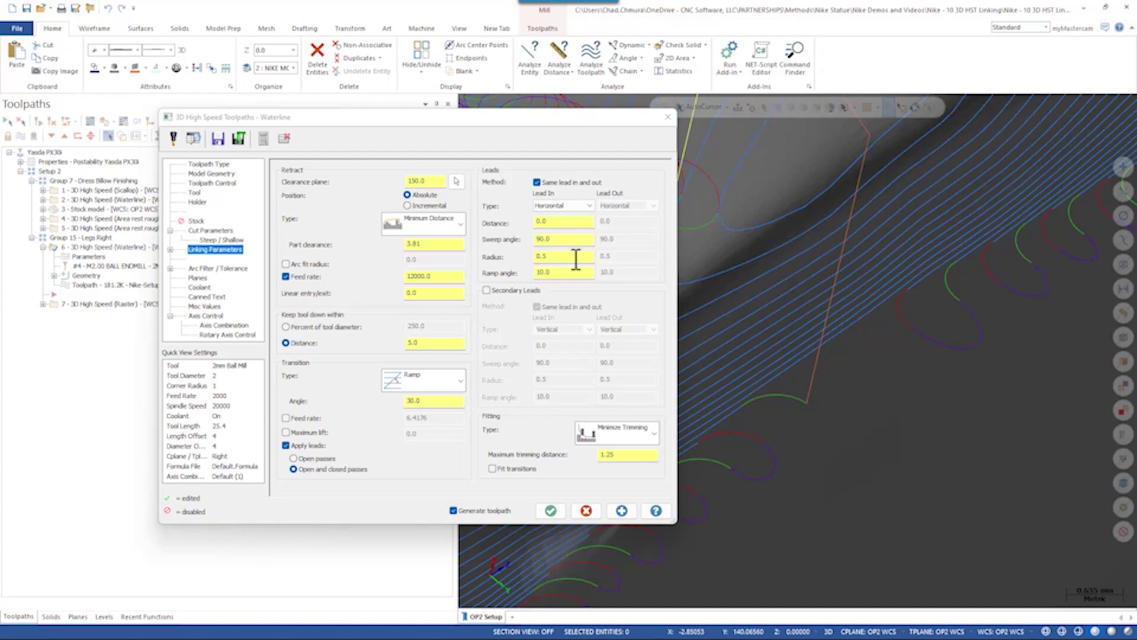
double_click(576, 259)
- Set the Waterline lead radius to 0.1, regenerate, and inspect the smaller lead arcs
text(1)
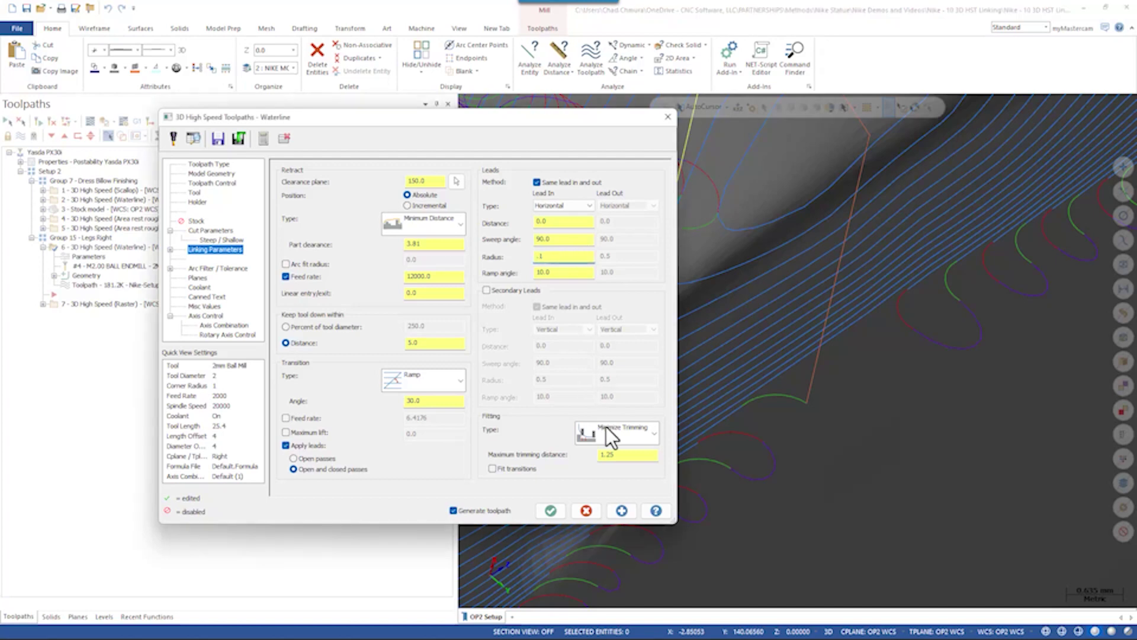
click(622, 511)
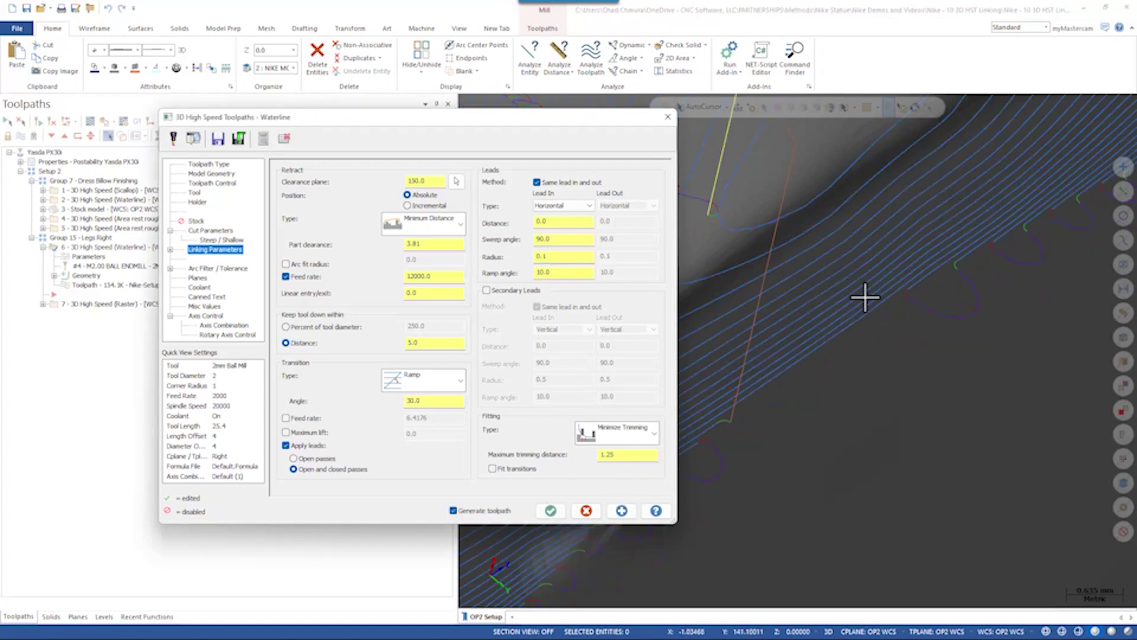
scroll(869, 301, down, 5)
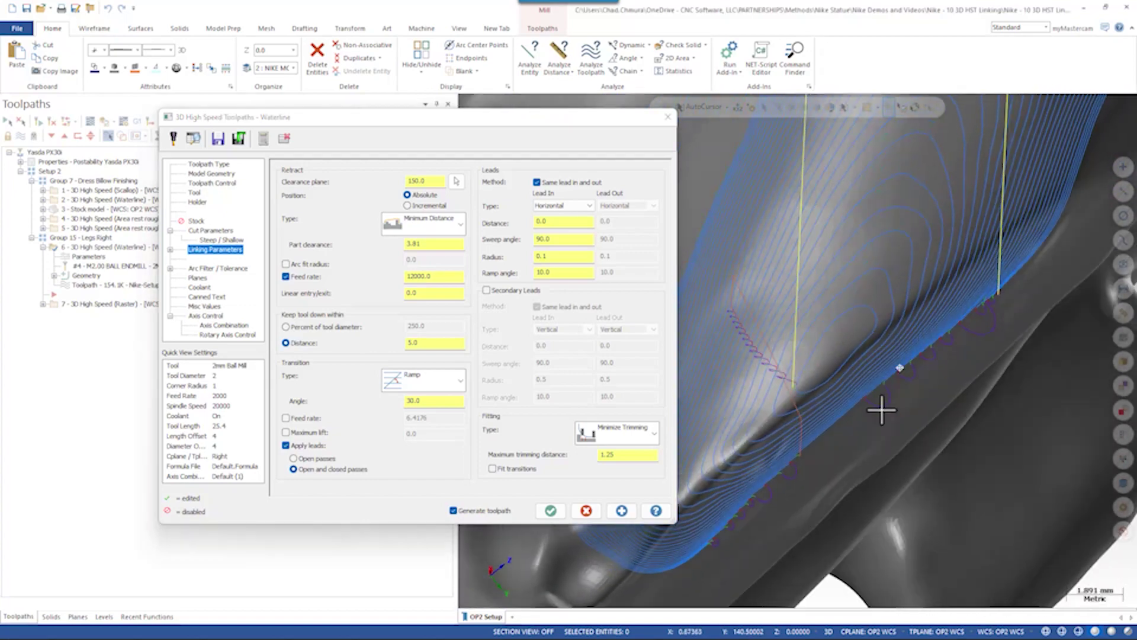
scroll(899, 374, up, 6)
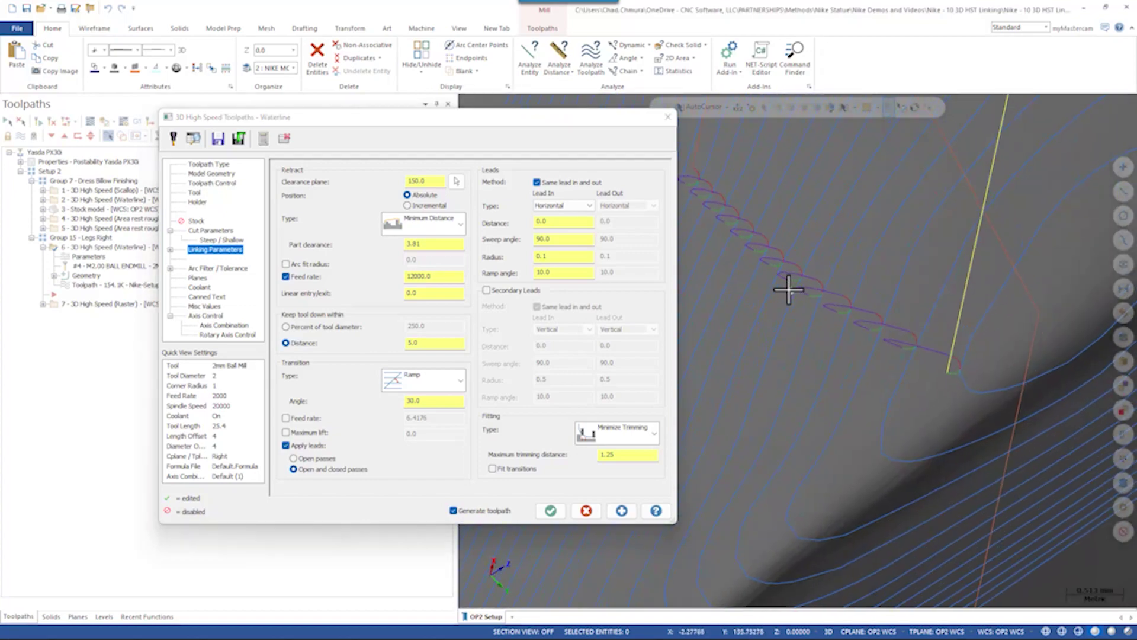
middle_drag(751, 261, 744, 251)
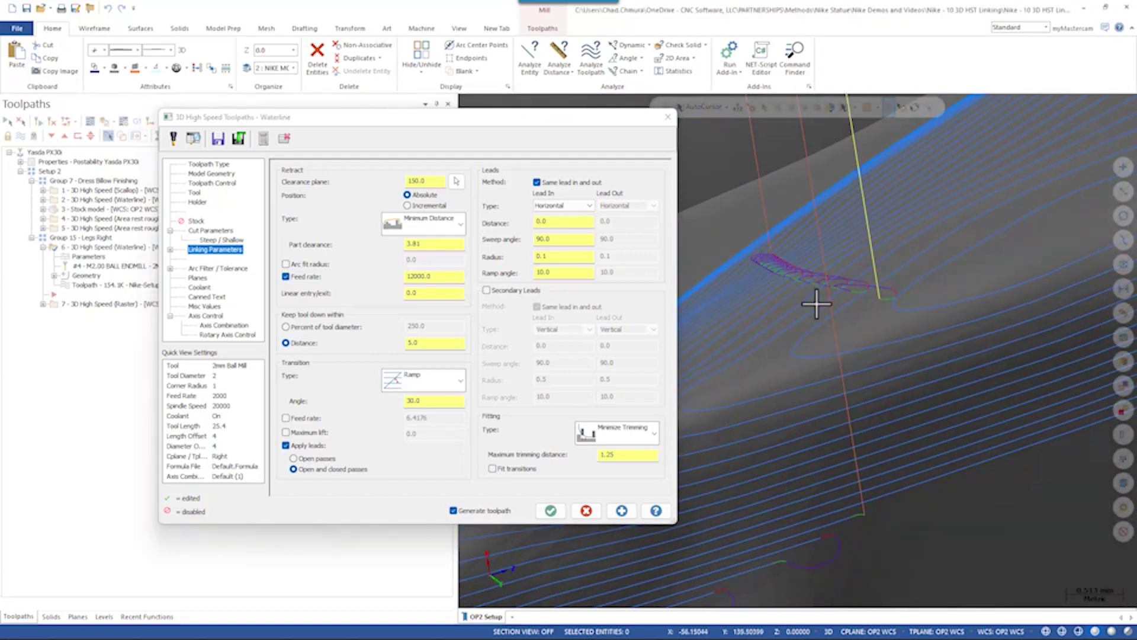
scroll(794, 256, down, 6)
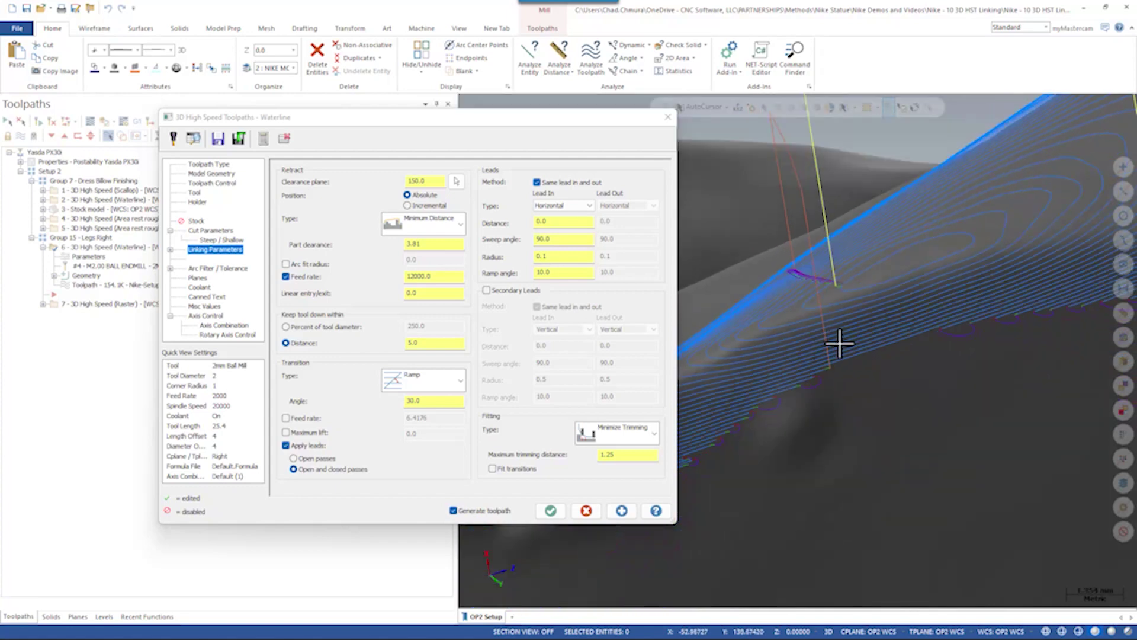
middle_drag(875, 382, 957, 376)
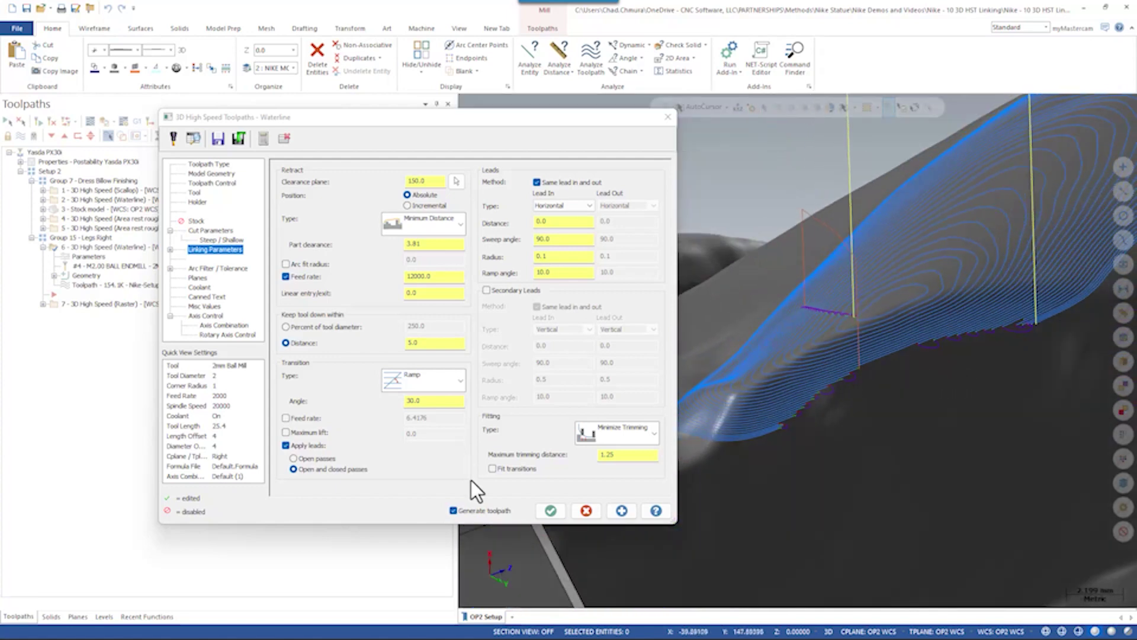
- Accept the Waterline settings and open the Raster finishing operation's parameters
click(562, 513)
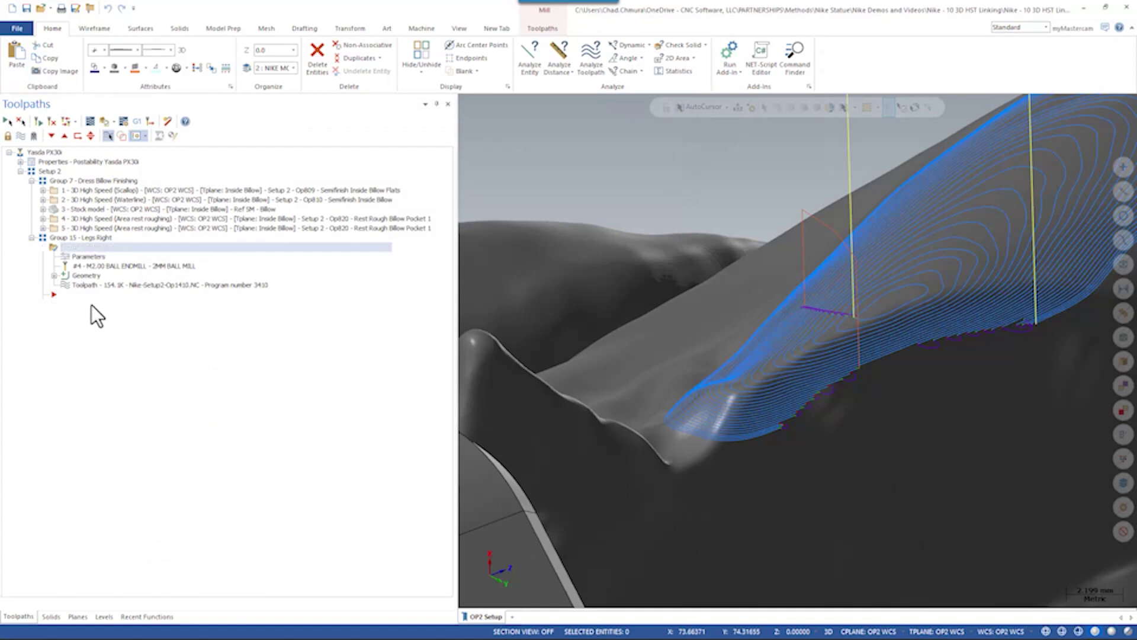
click(118, 305)
scroll(948, 284, up, 8)
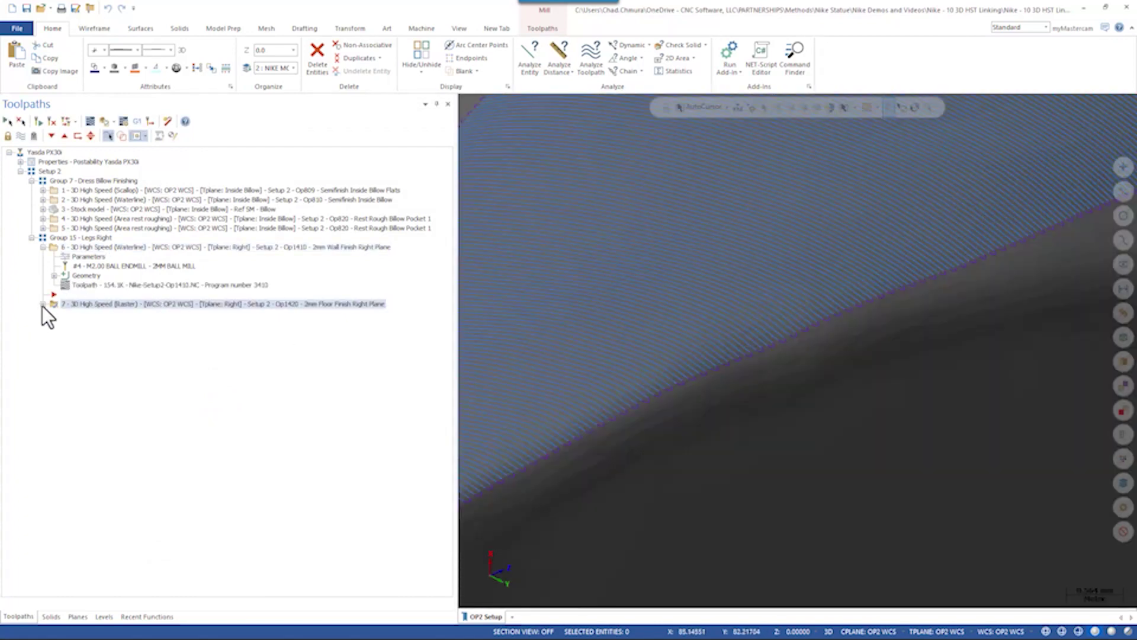
click(42, 305)
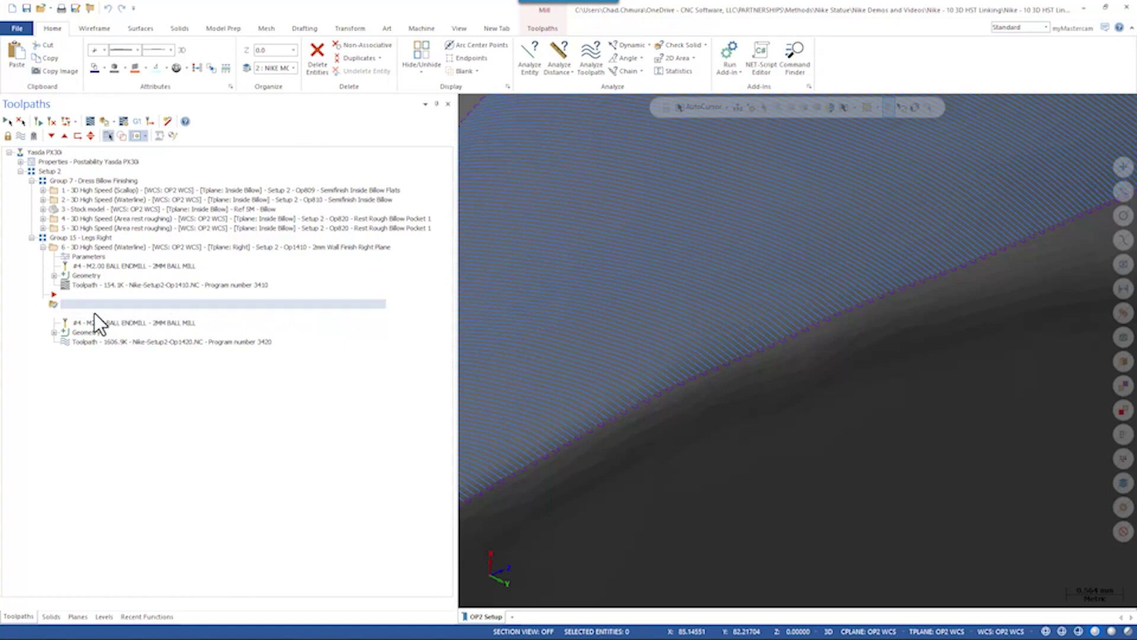
click(94, 313)
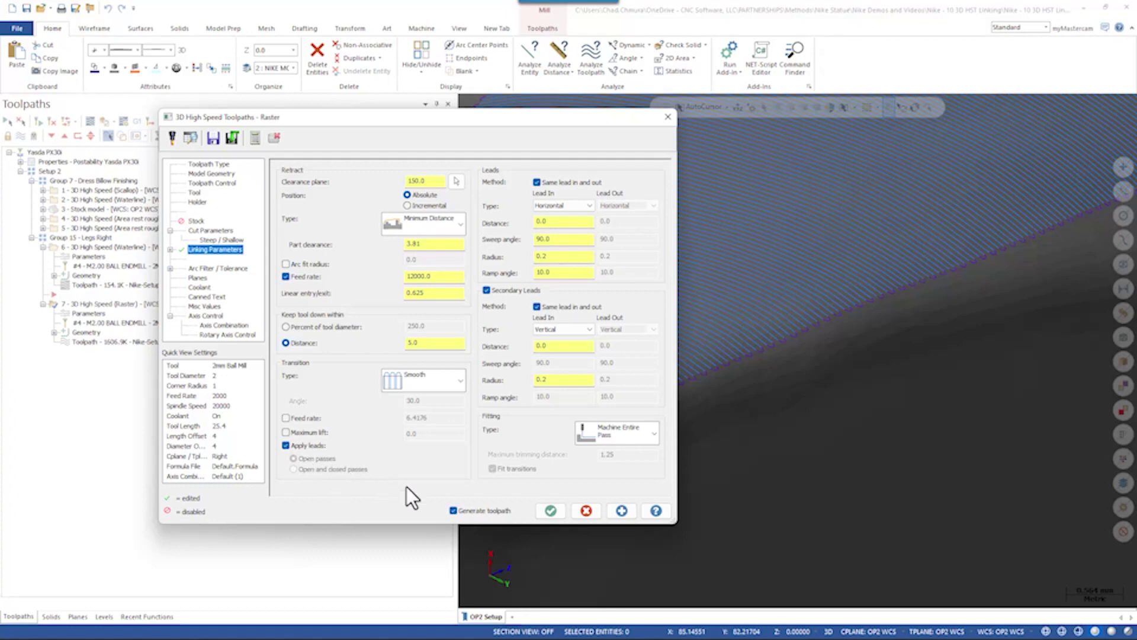
- Regenerate the Raster toolpath, review its cut parameters, and accept the settings
click(622, 511)
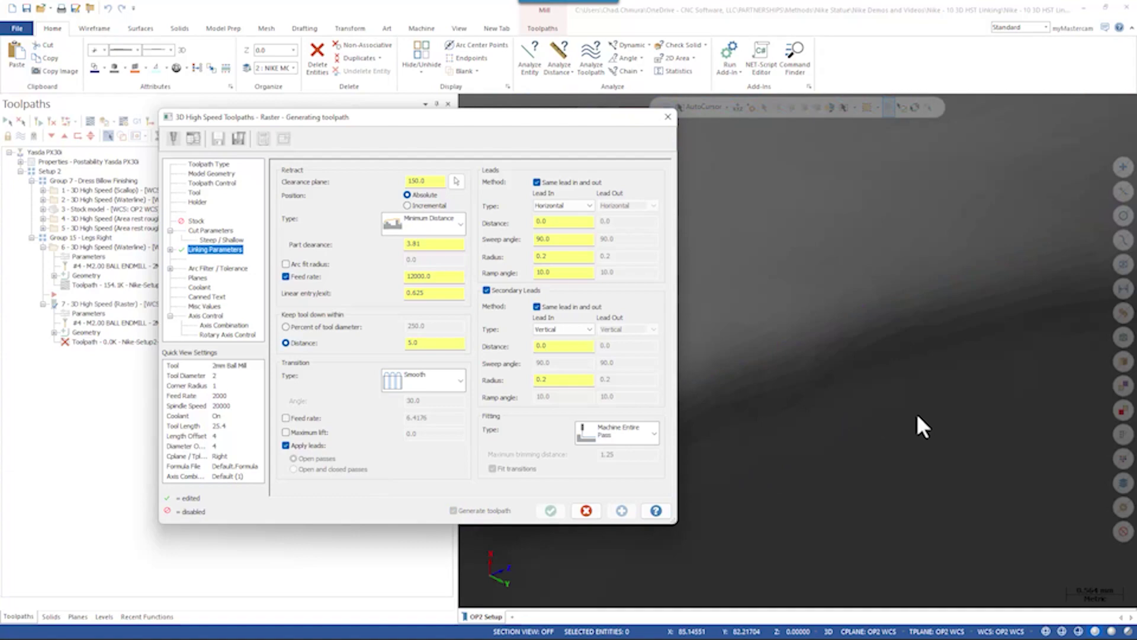
scroll(904, 375, down, 5)
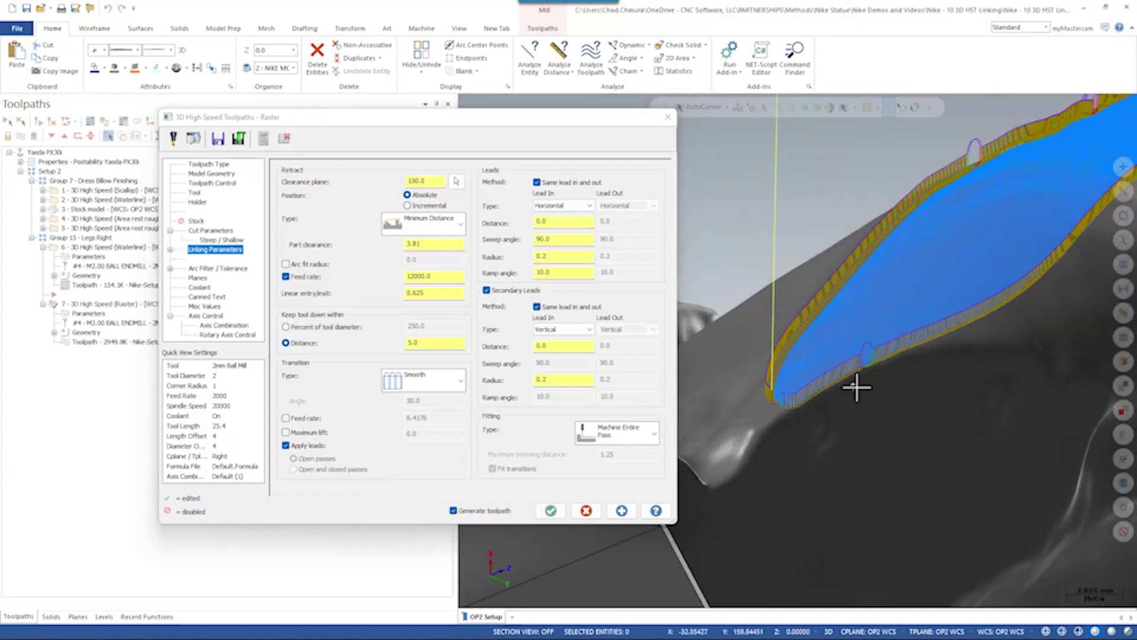
middle_drag(858, 386, 820, 402)
key(Up)
key(Up)
scroll(887, 298, up, 3)
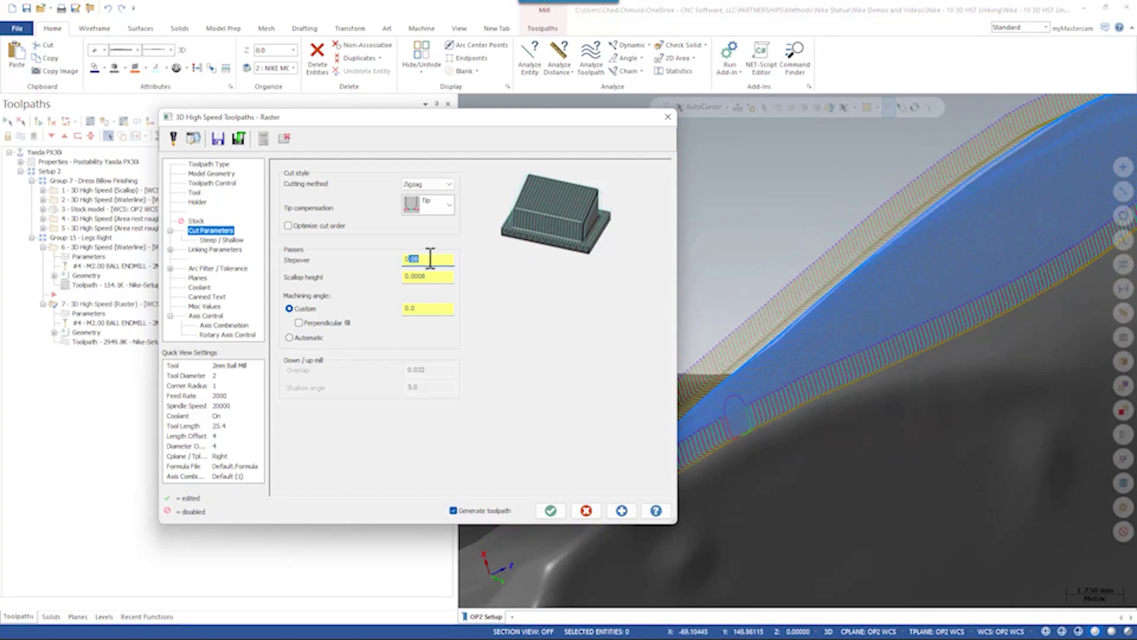
click(552, 511)
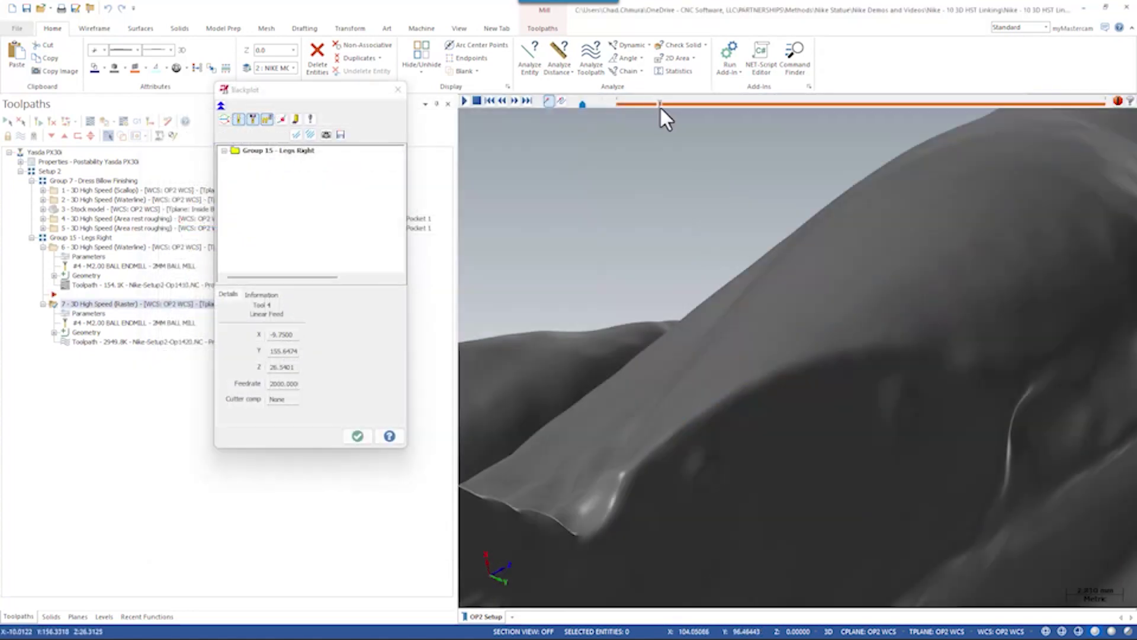
- Close the backplot and turn on endpoint markers for toolpath moves
click(355, 429)
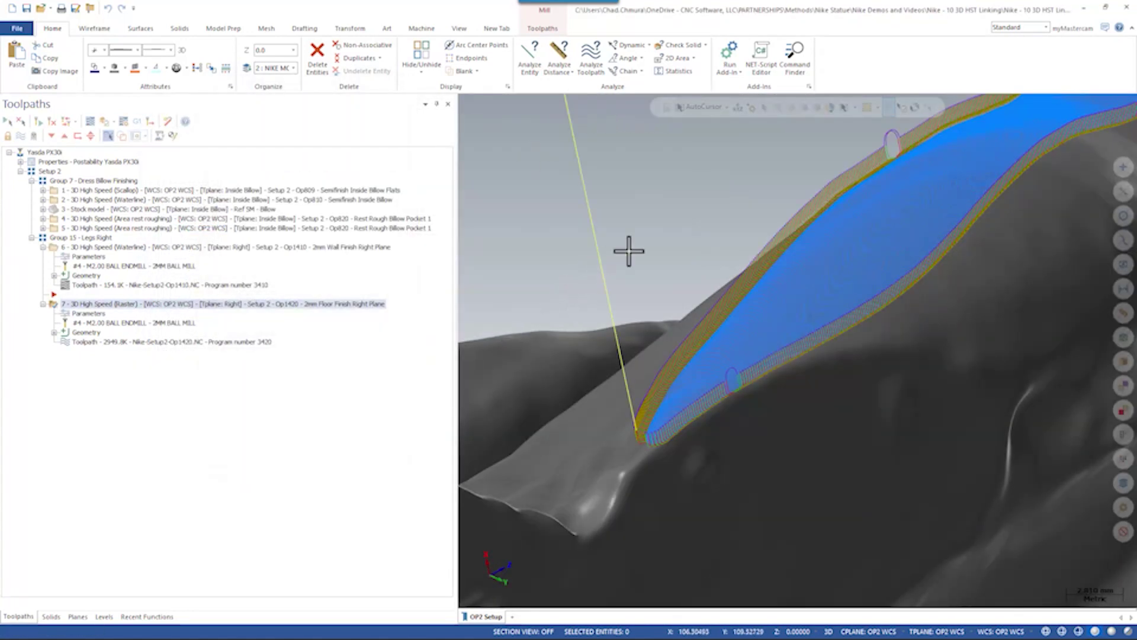
click(460, 28)
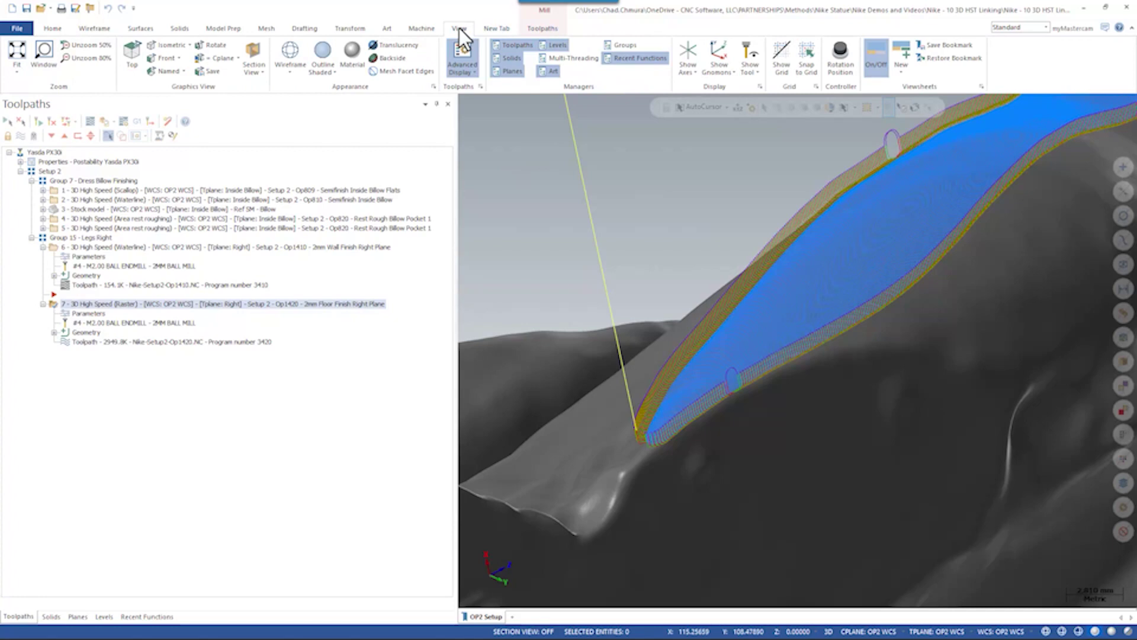
click(466, 76)
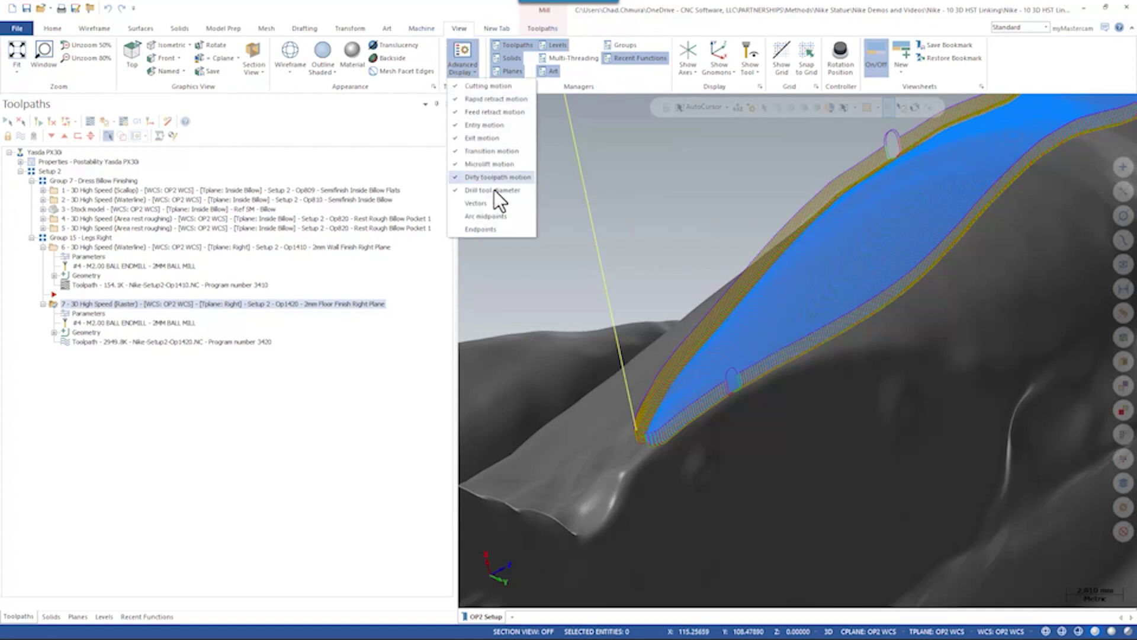
click(487, 232)
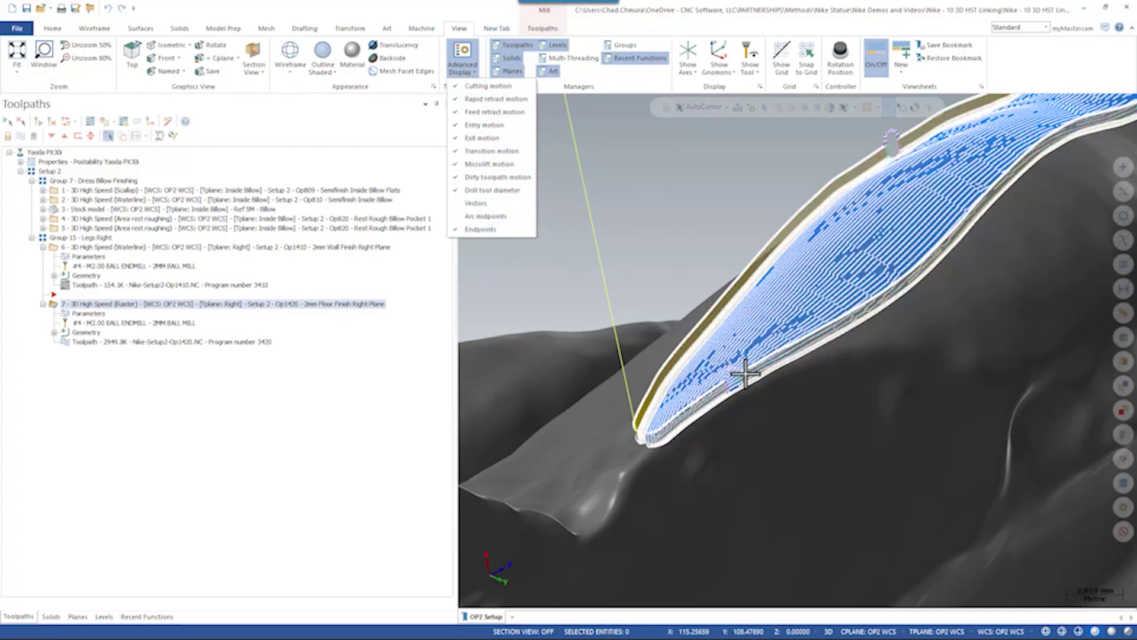
click(620, 206)
- Zoom and rotate the view to inspect the raster pass endpoints side-on
scroll(718, 399, up, 10)
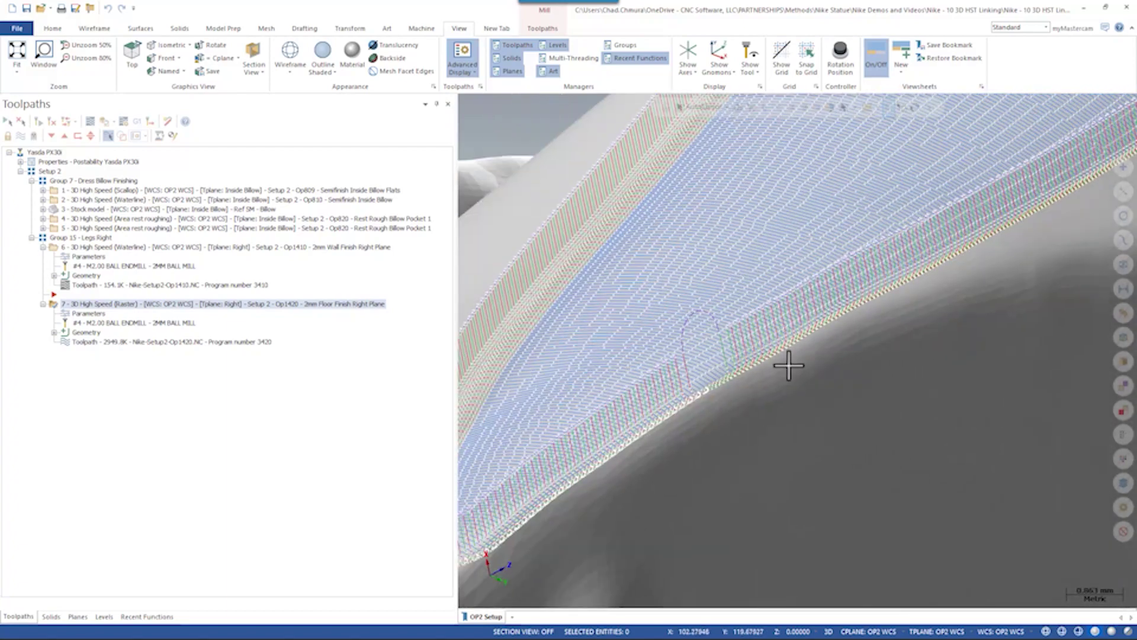
middle_drag(776, 352, 978, 373)
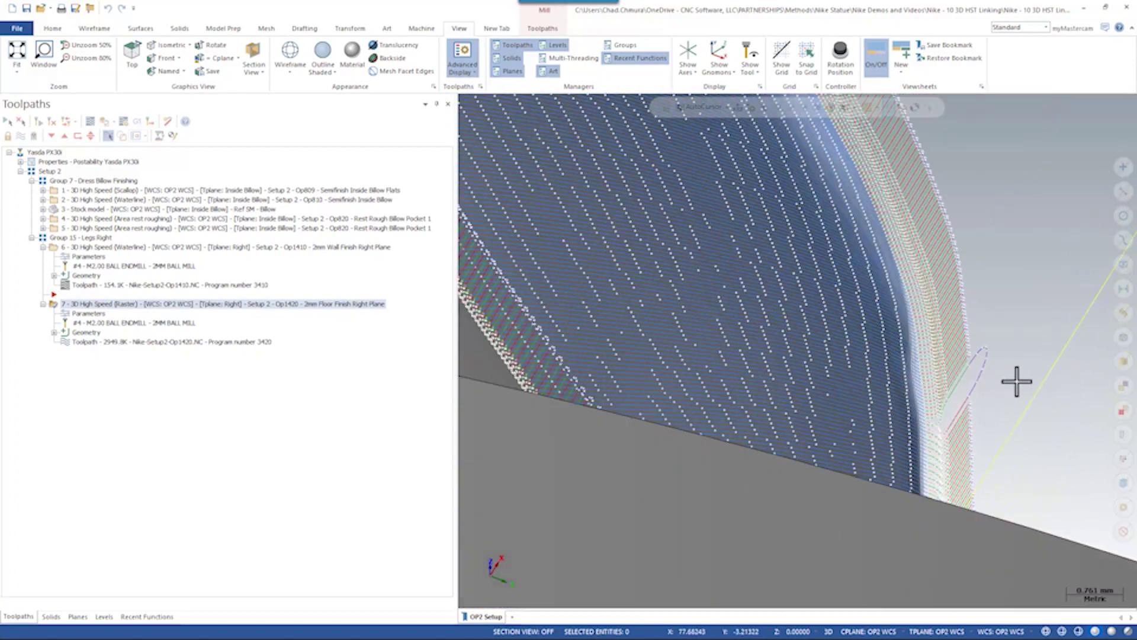
scroll(1016, 381, down, 5)
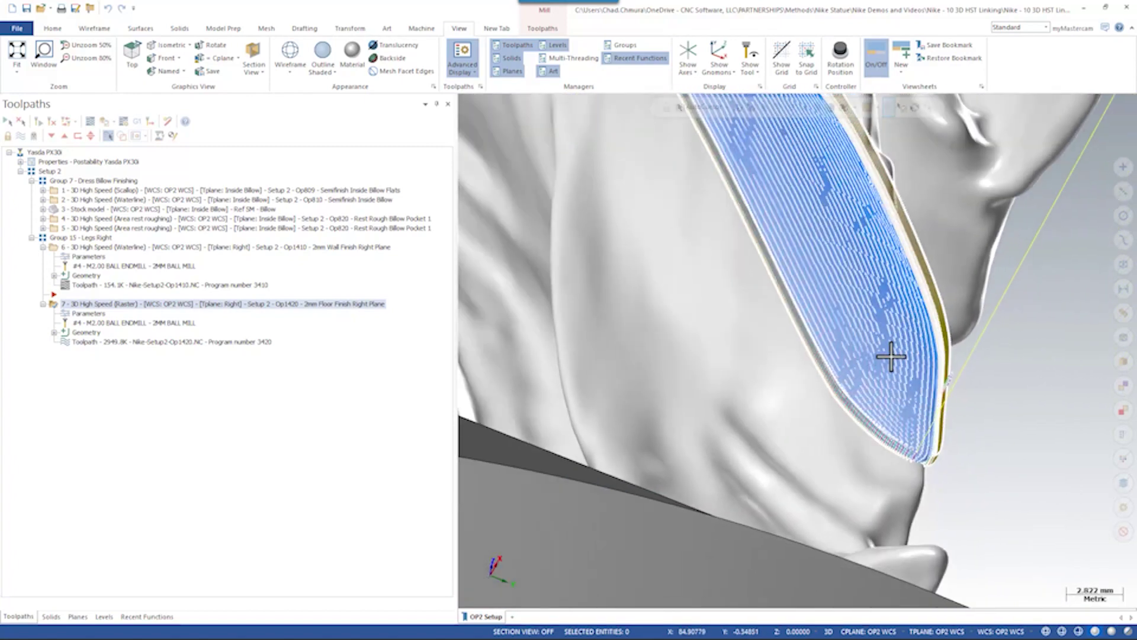
scroll(864, 225, up, 2)
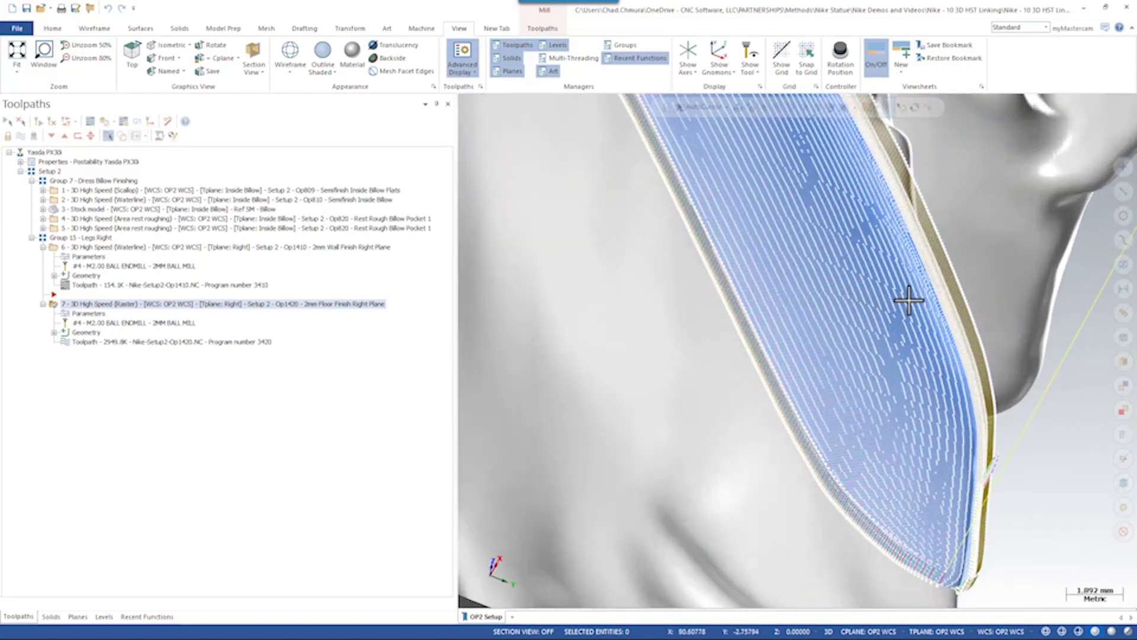
scroll(949, 427, up, 4)
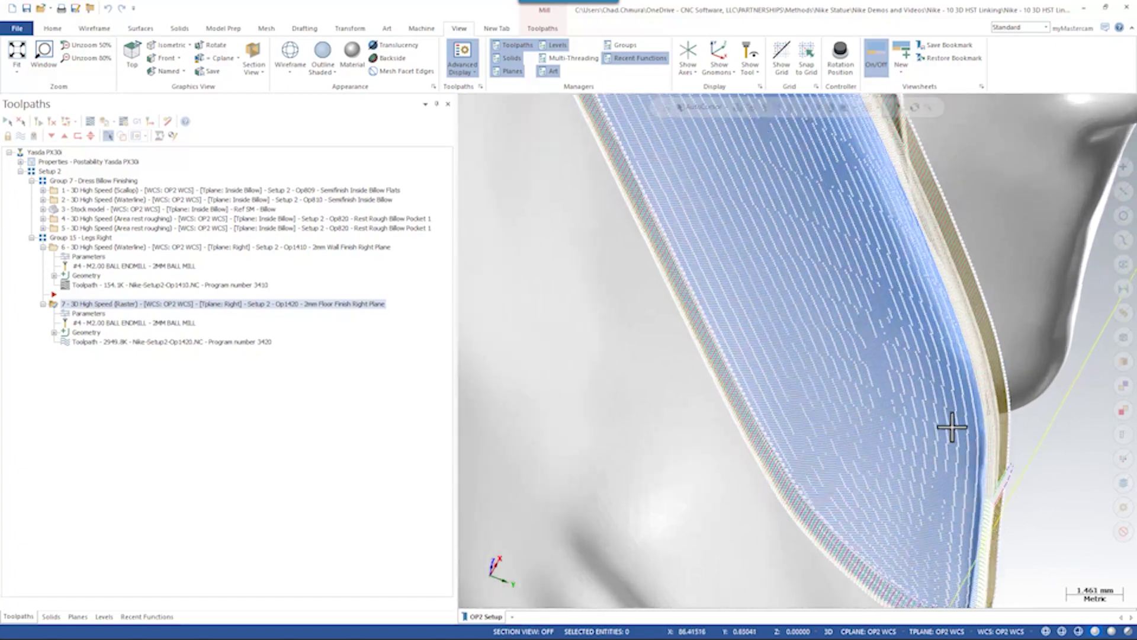
scroll(965, 287, up, 4)
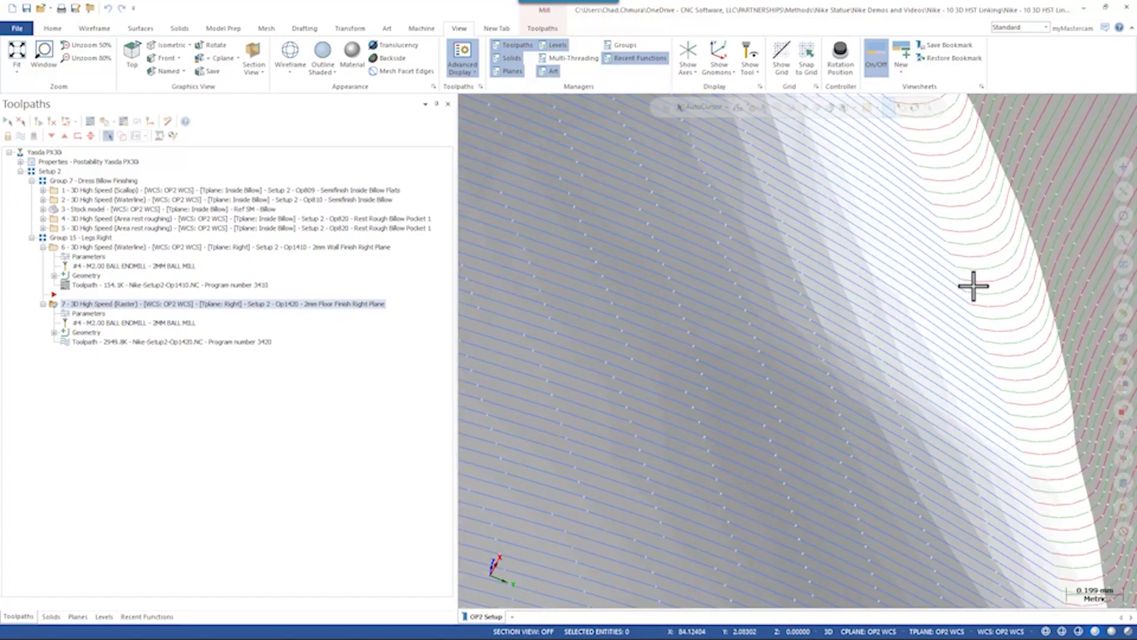
scroll(960, 297, down, 10)
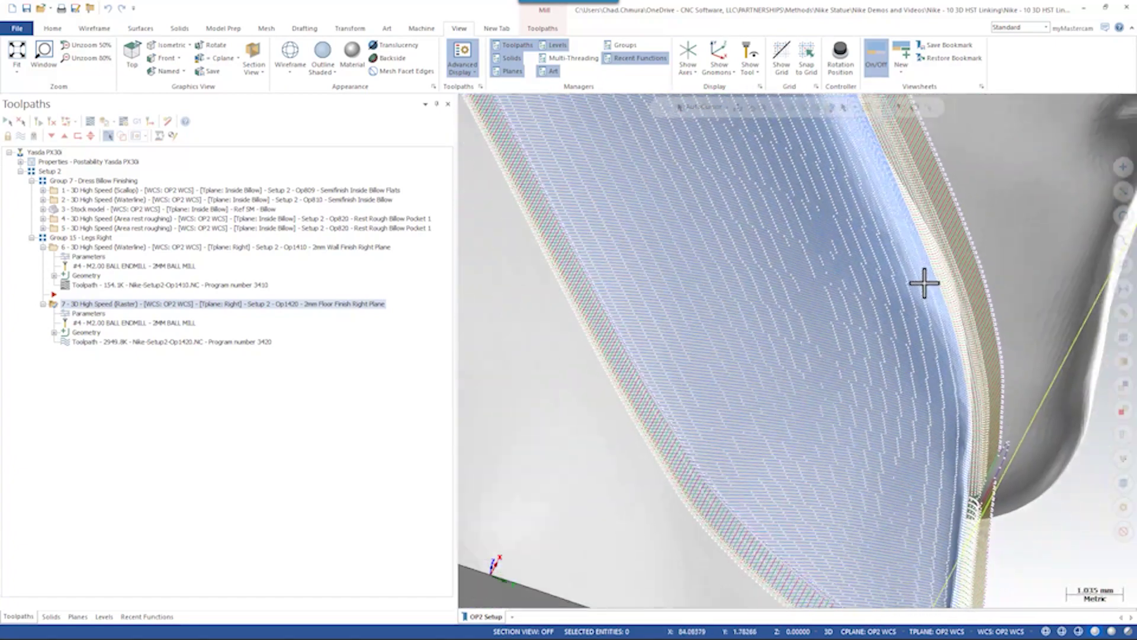
scroll(920, 358, down, 5)
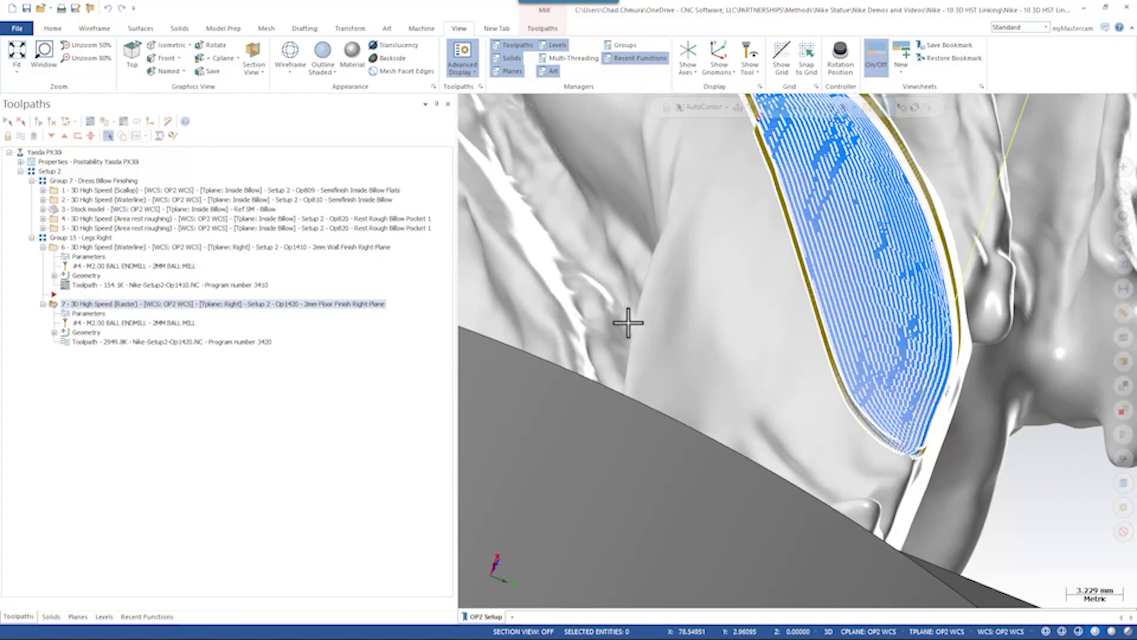
- Turn off secondary leads in the Raster operation's Linking Parameters
click(84, 313)
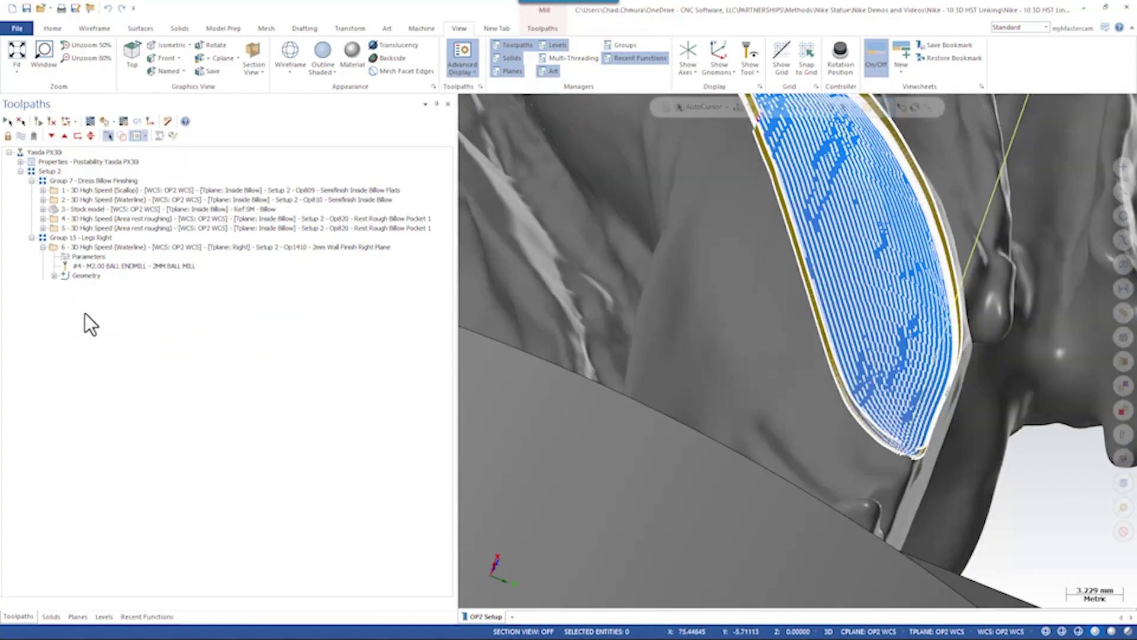
scroll(939, 255, up, 10)
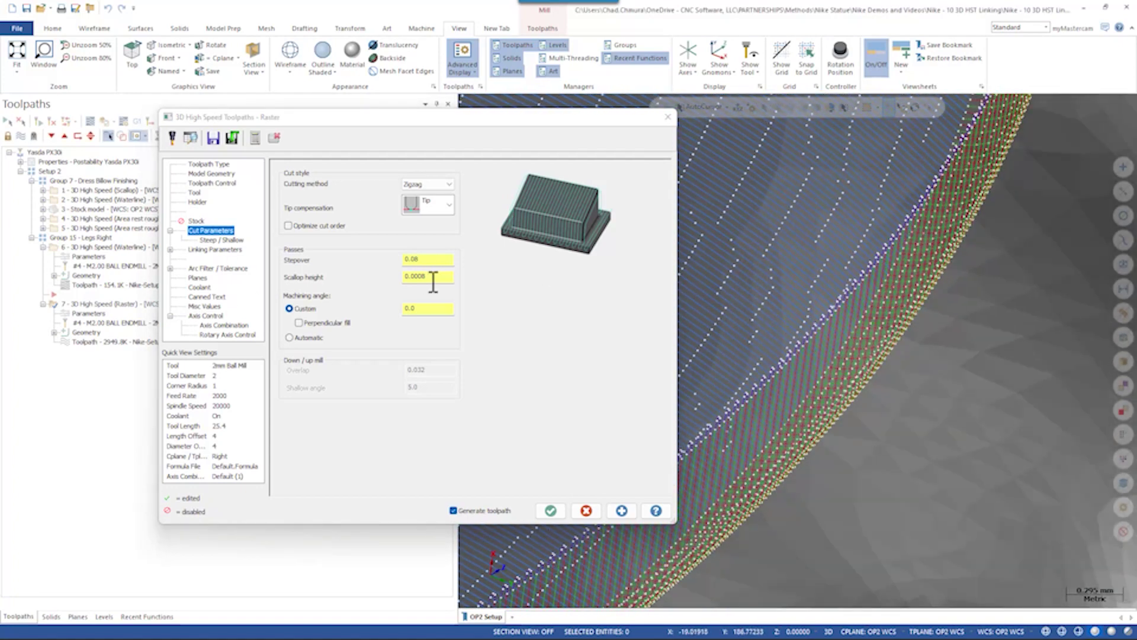
click(219, 250)
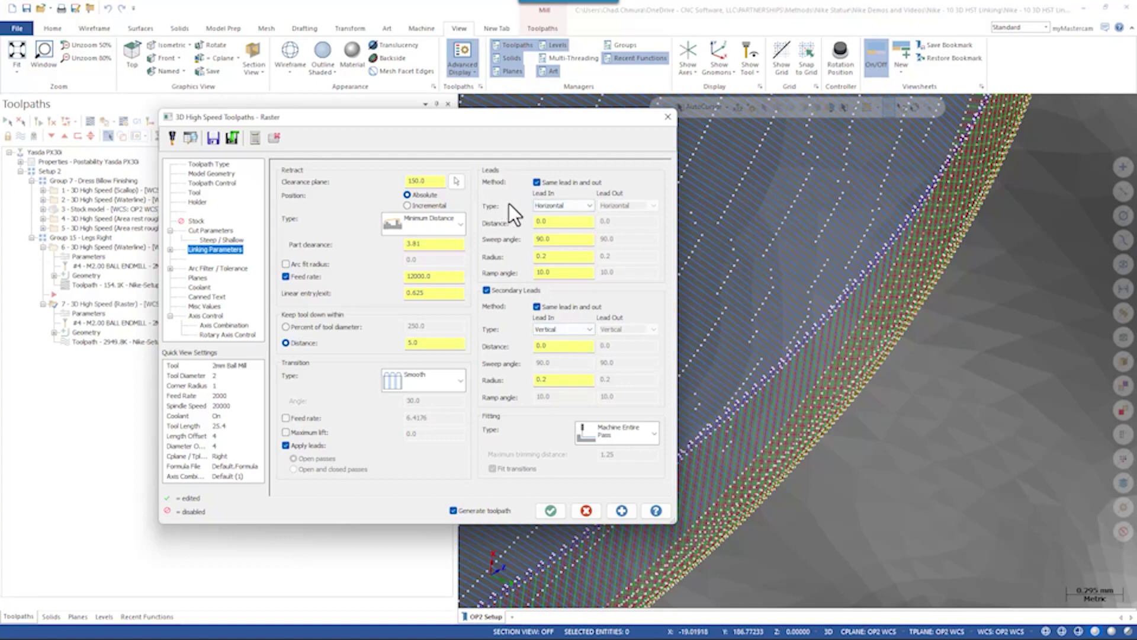
scroll(934, 409, down, 3)
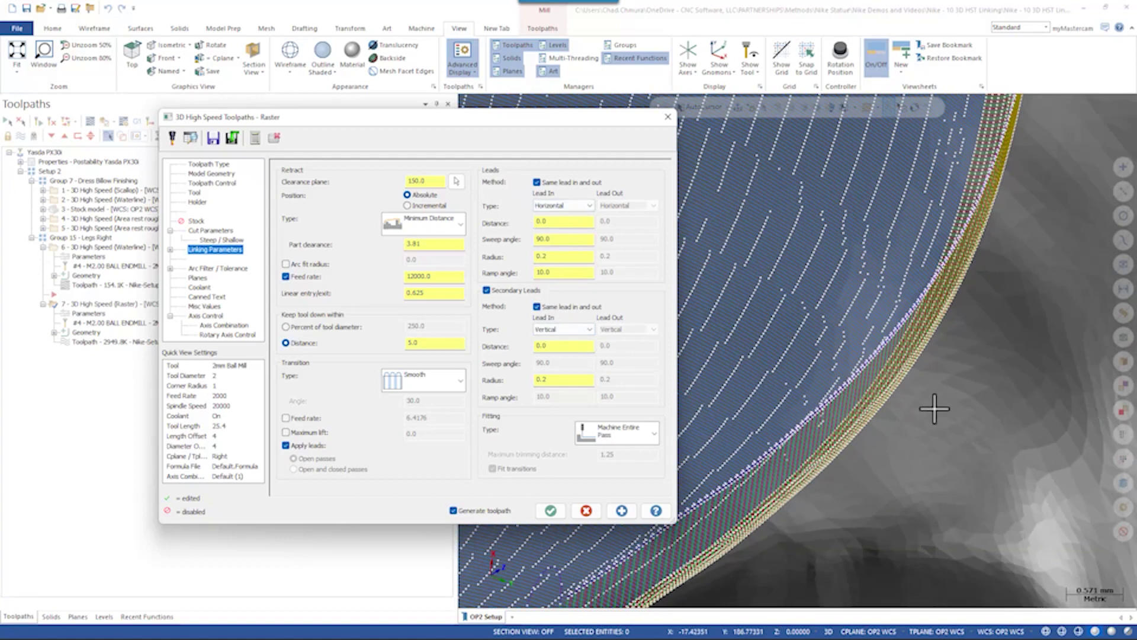
click(486, 290)
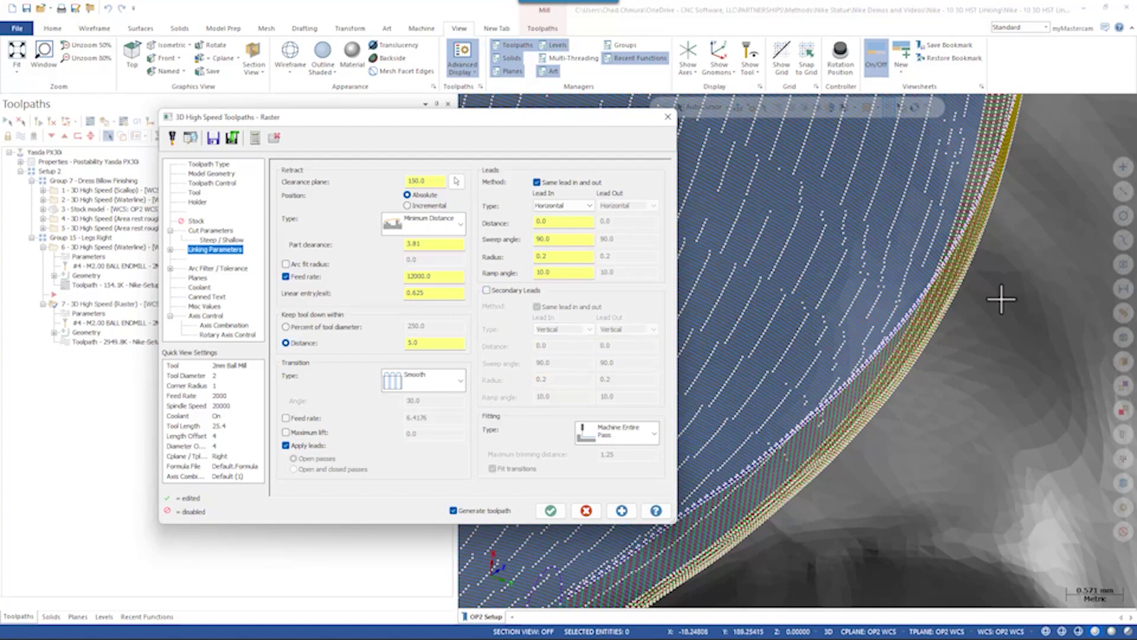
scroll(1001, 302, down, 2)
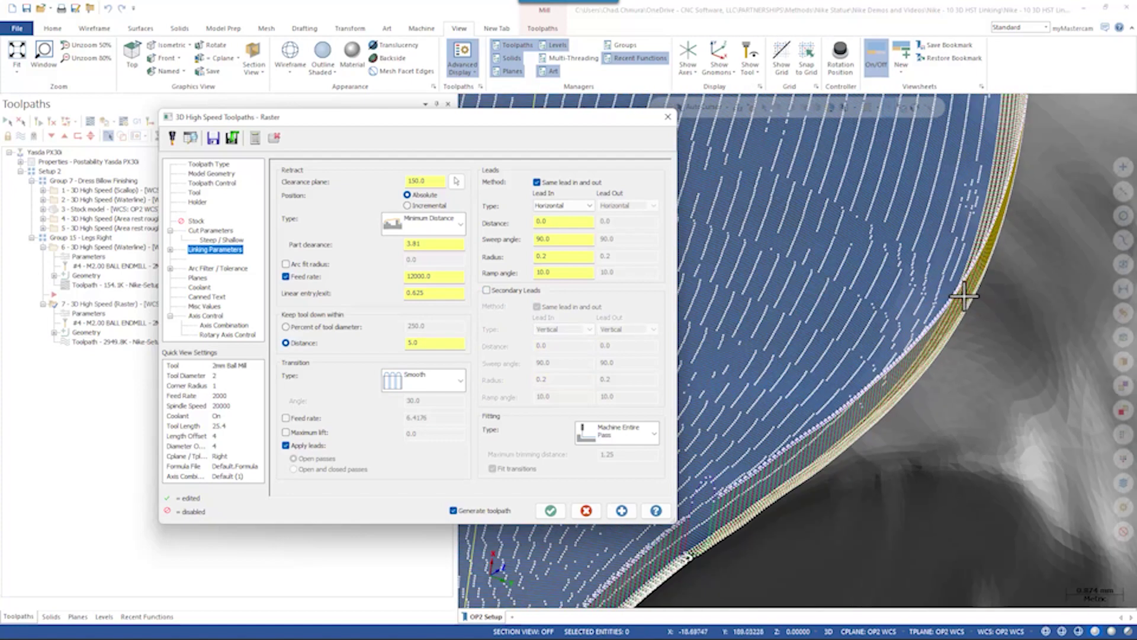
middle_drag(984, 270, 947, 322)
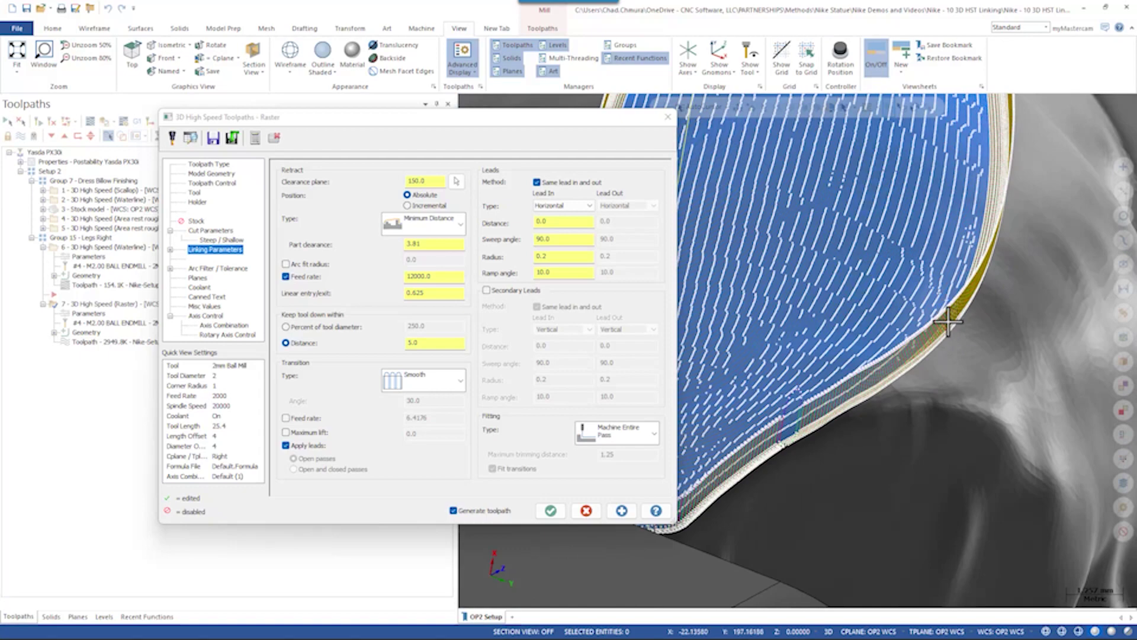
- Set the Raster lead-in type to Vertical and regenerate the toolpath
click(574, 204)
click(548, 231)
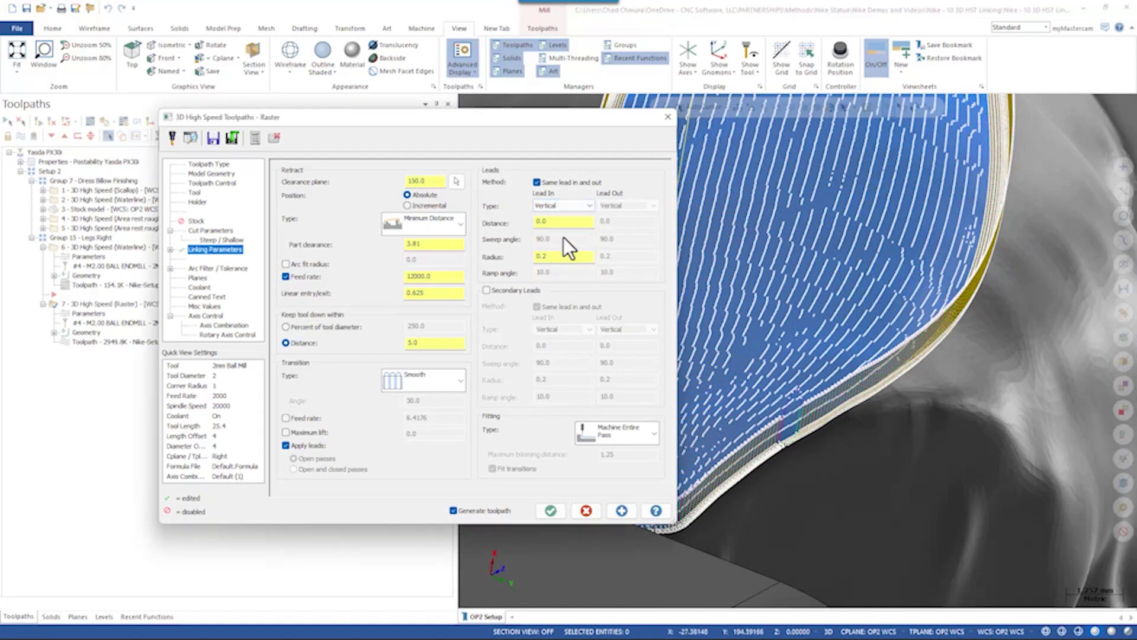
click(622, 510)
scroll(951, 358, up, 5)
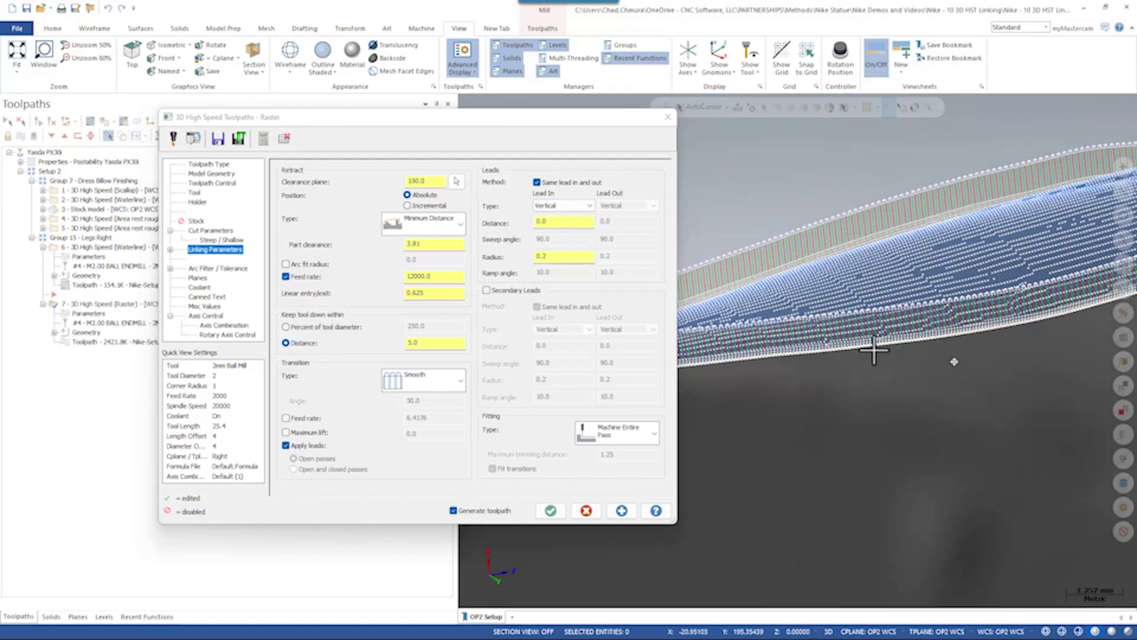
middle_drag(880, 351, 972, 252)
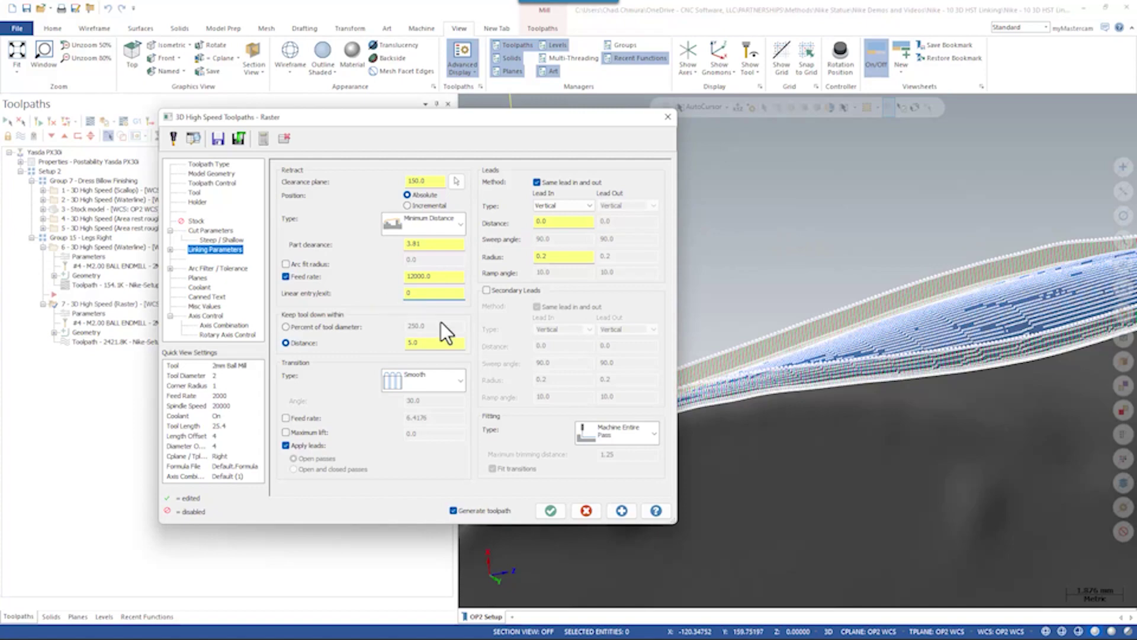
- Regenerate the Raster toolpath with linear entry/exit 0 and select the lead radius value
click(622, 510)
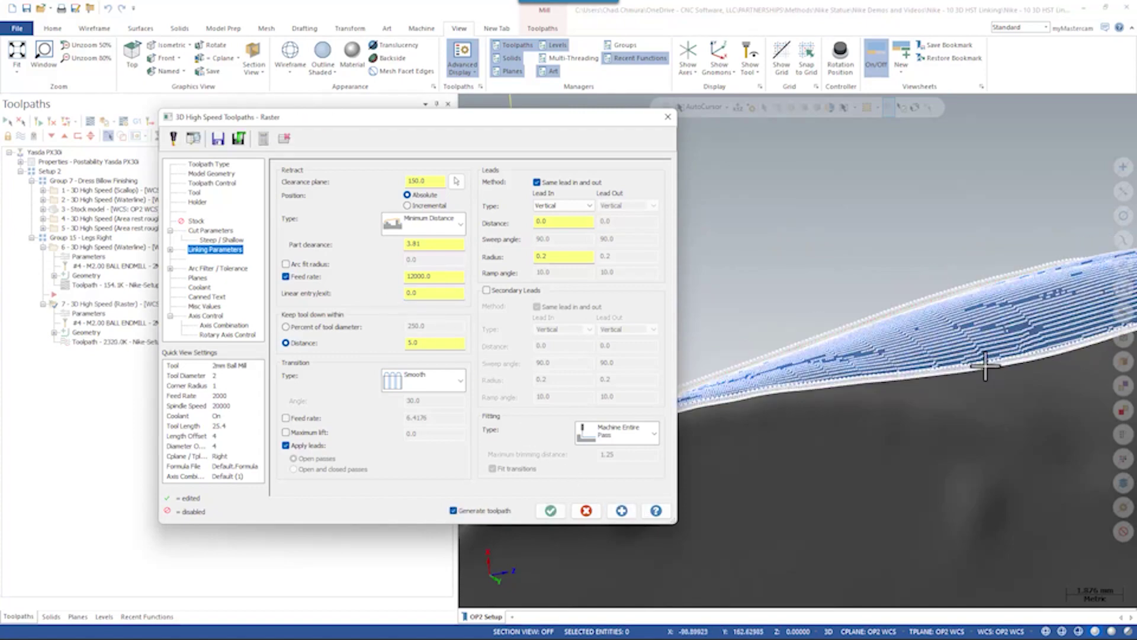
scroll(993, 371, up, 5)
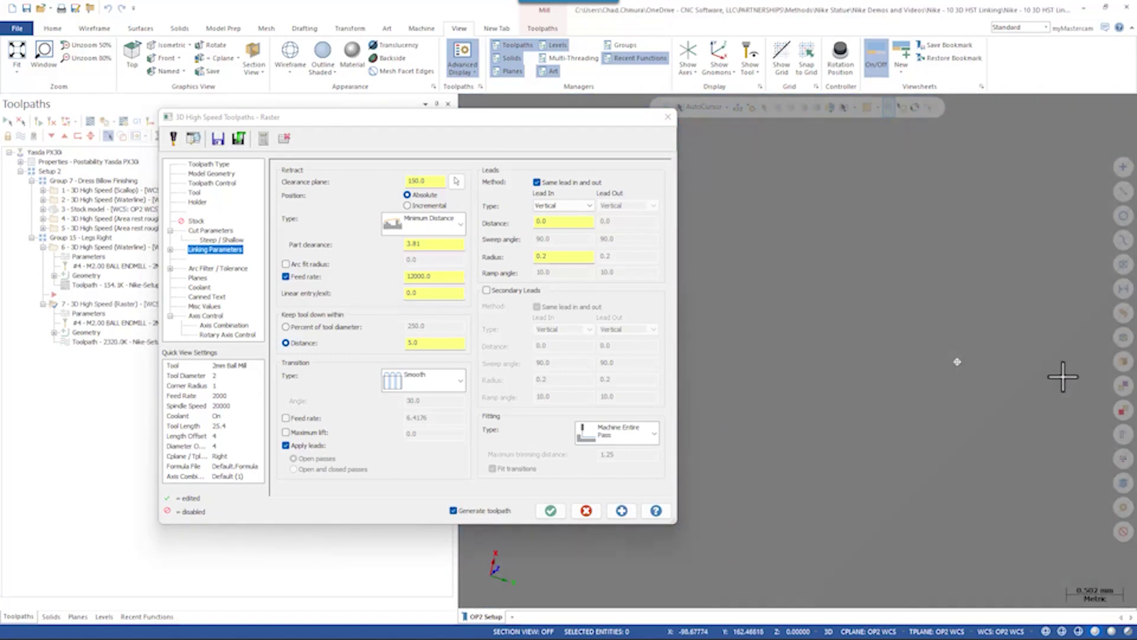
scroll(1060, 391, up, 5)
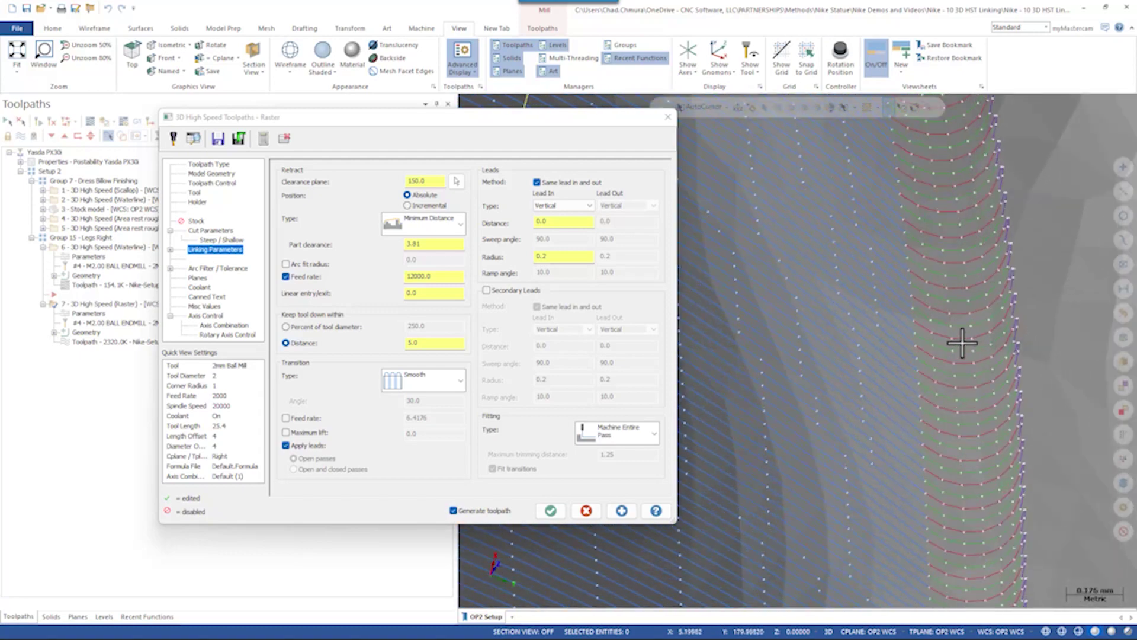
double_click(575, 257)
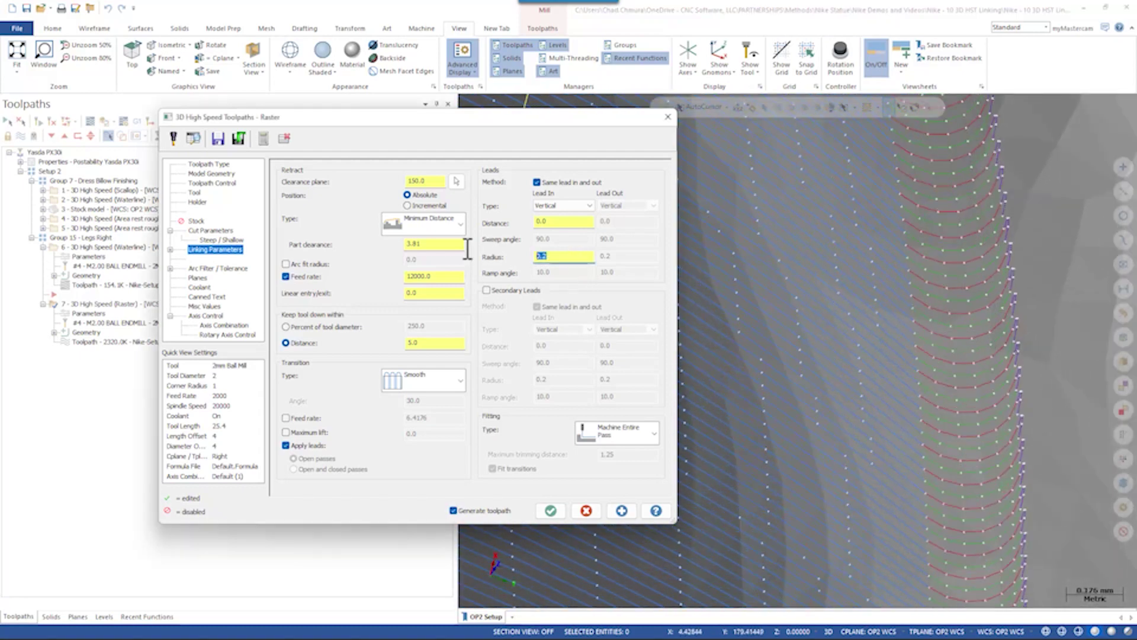
- Accept the Raster settings with the 0.1 lead radius and view the rebuilt toolpath obliquely
click(551, 510)
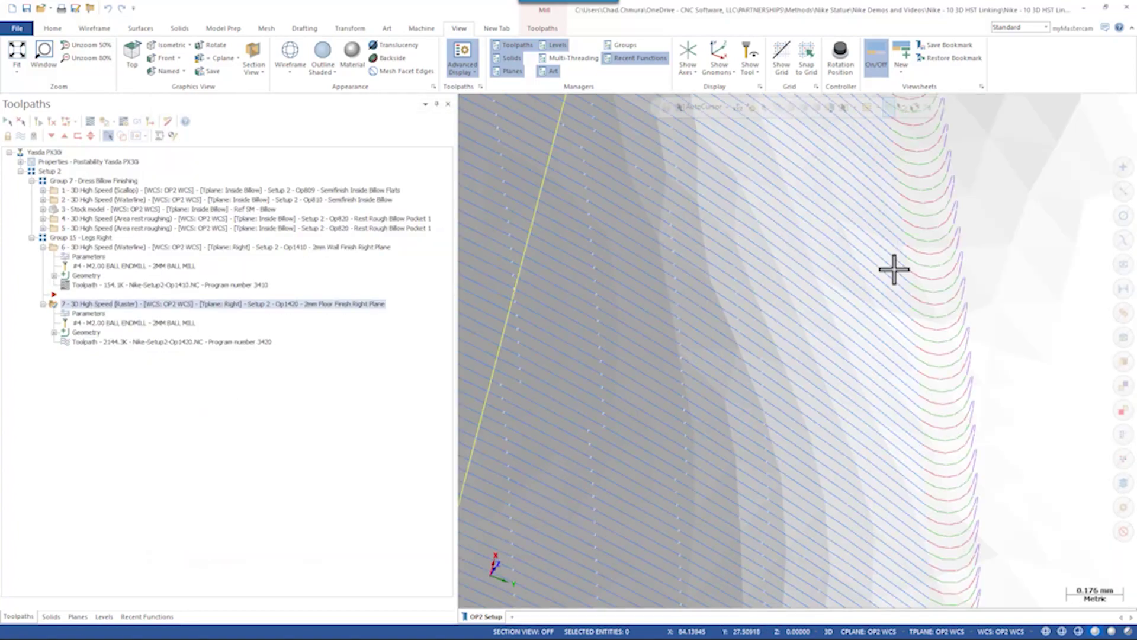
scroll(906, 285, down, 3)
scroll(921, 302, down, 5)
middle_drag(985, 388, 887, 367)
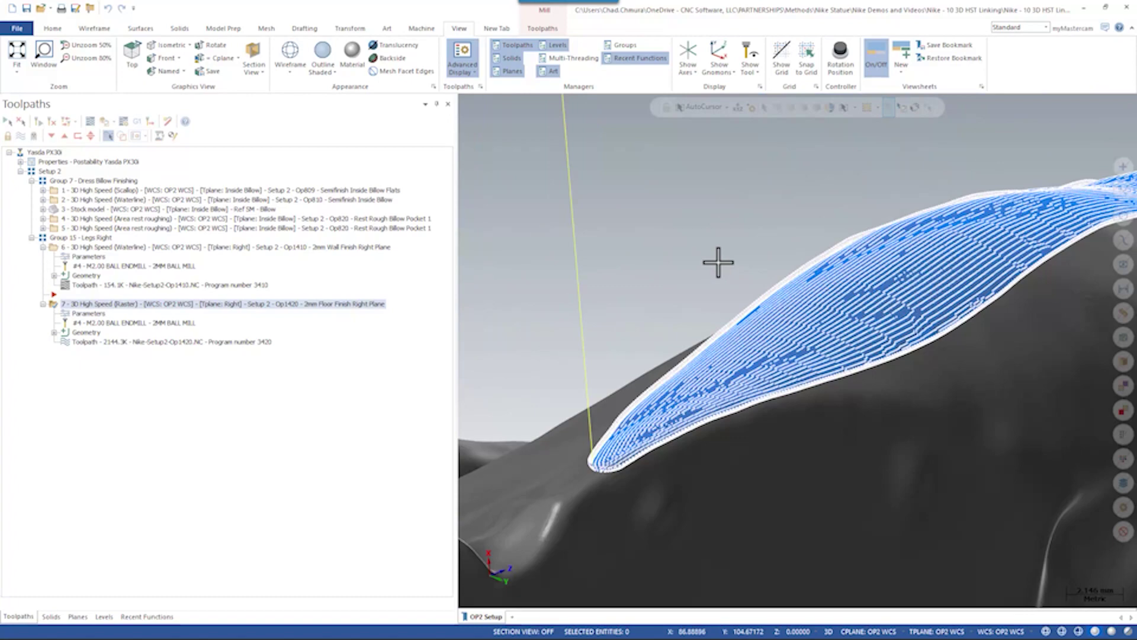